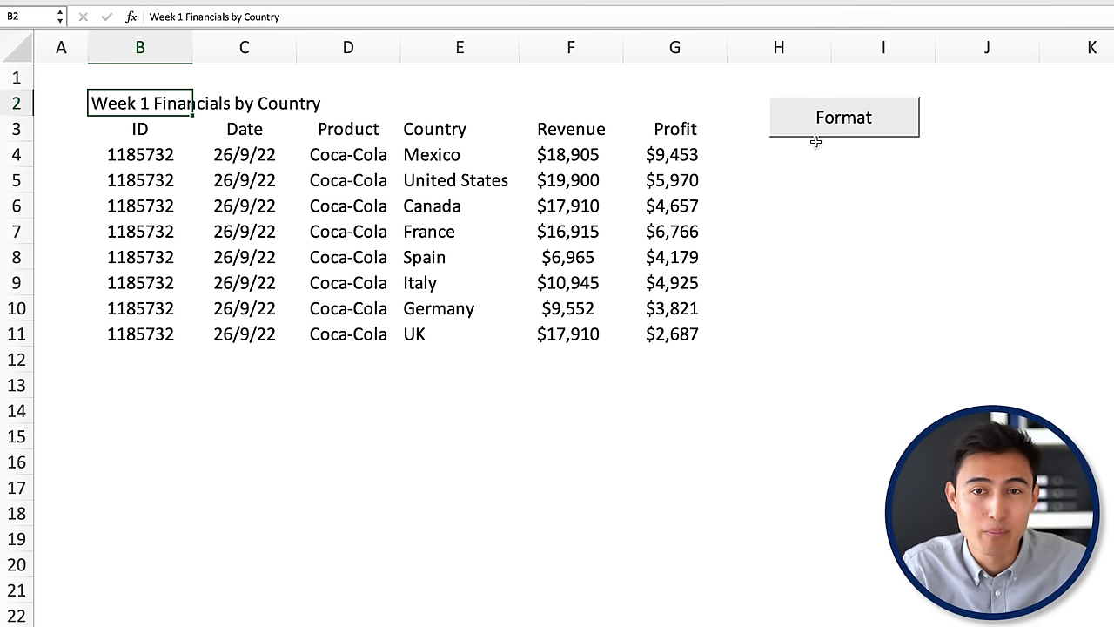
Run the finished Format macro button on the Week 1 table as a demo
click(818, 131)
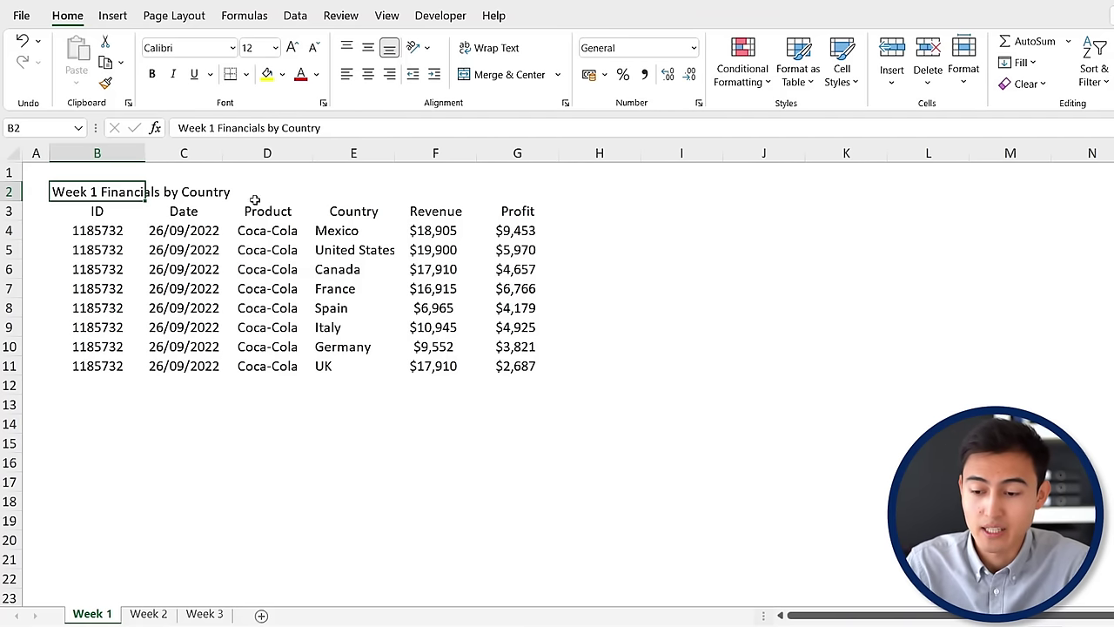
click(244, 261)
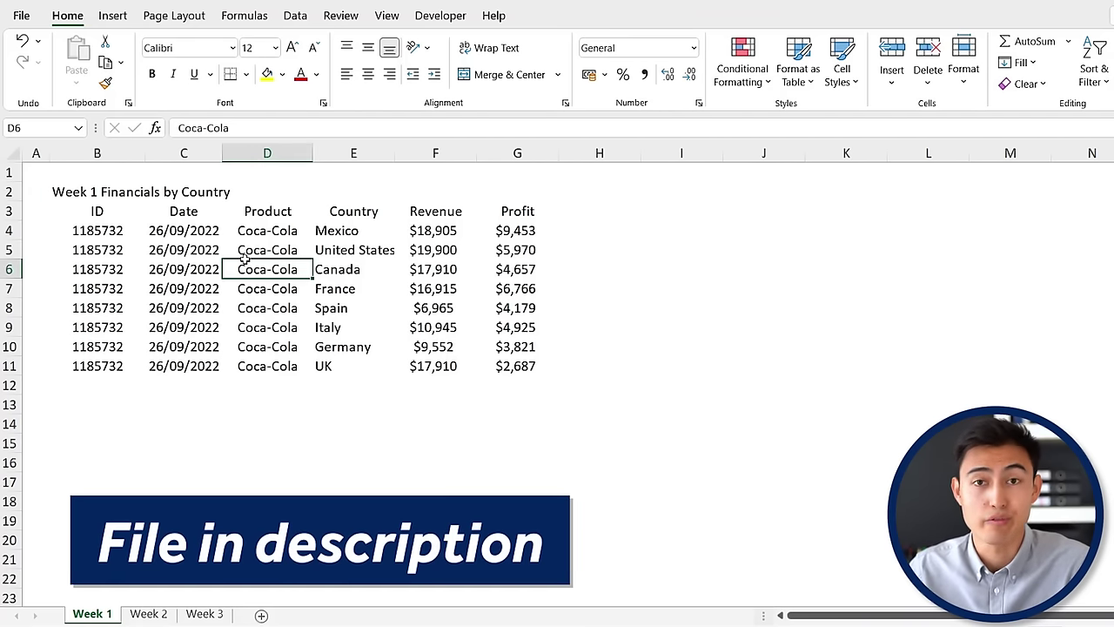
click(100, 191)
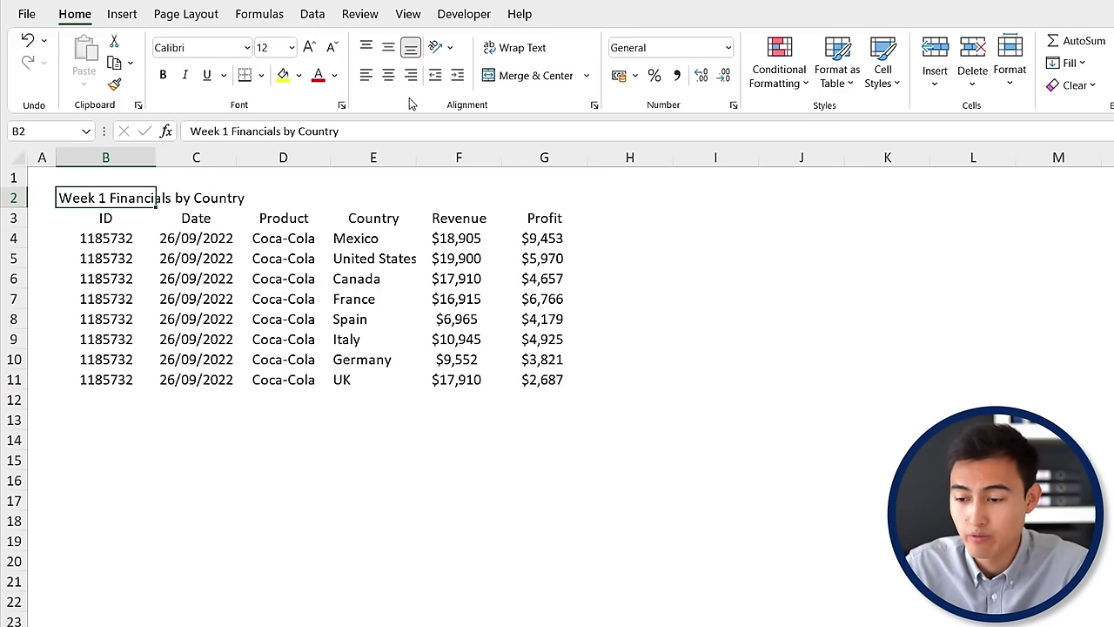
Confirm Developer is ticked in the Customize the Ribbon settings and close Excel Options
right_click(404, 108)
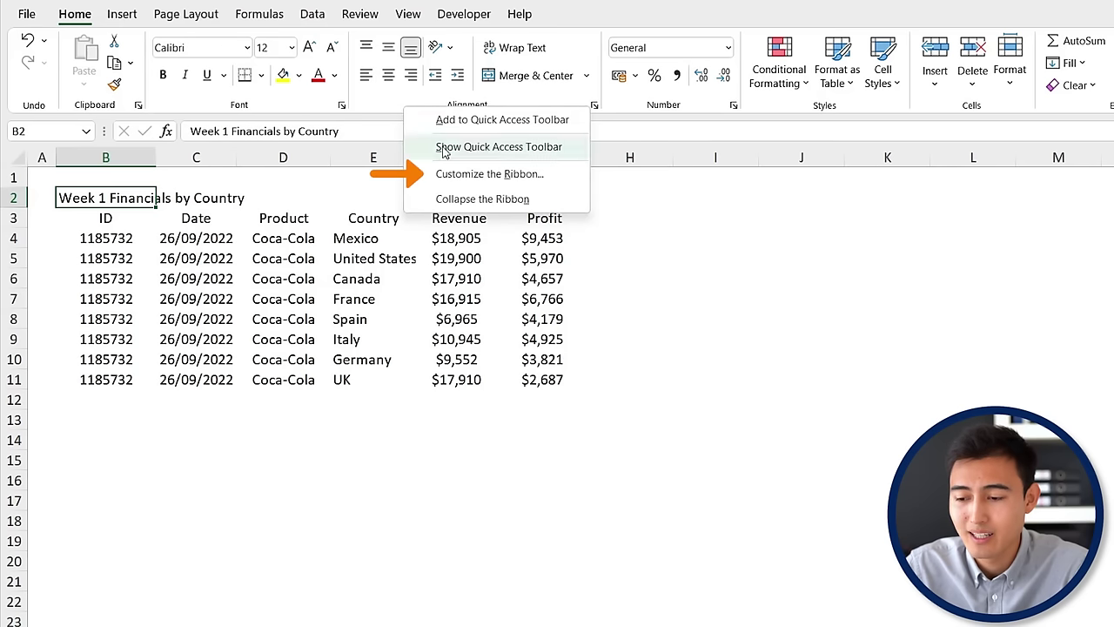
click(564, 179)
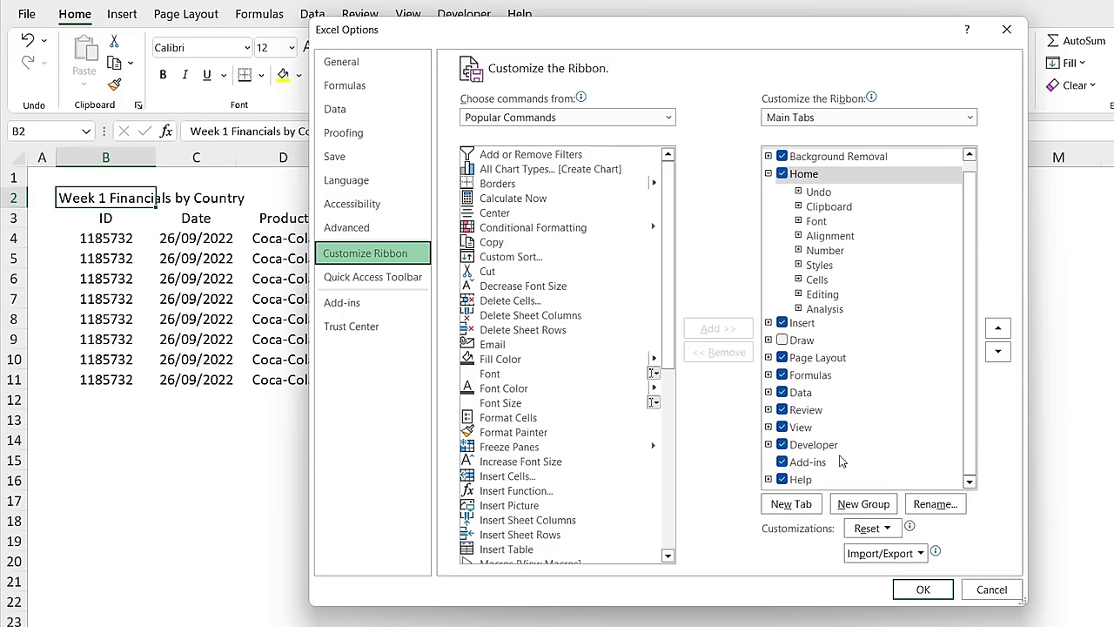
click(911, 591)
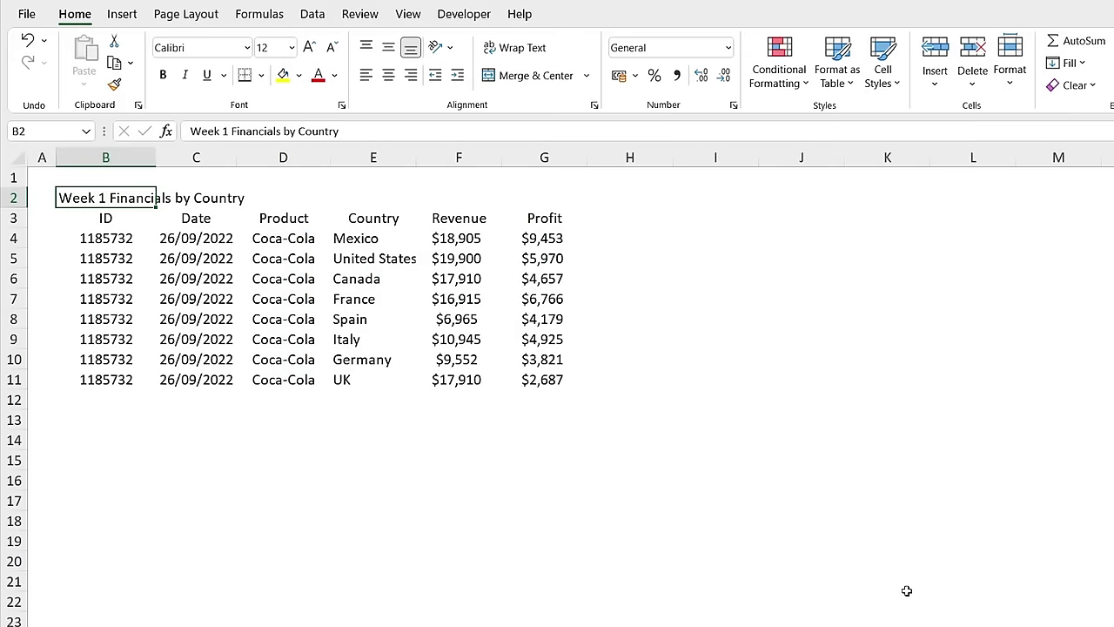
From the Developer tab, begin recording a macro named 'Format' stored in This Workbook
click(461, 17)
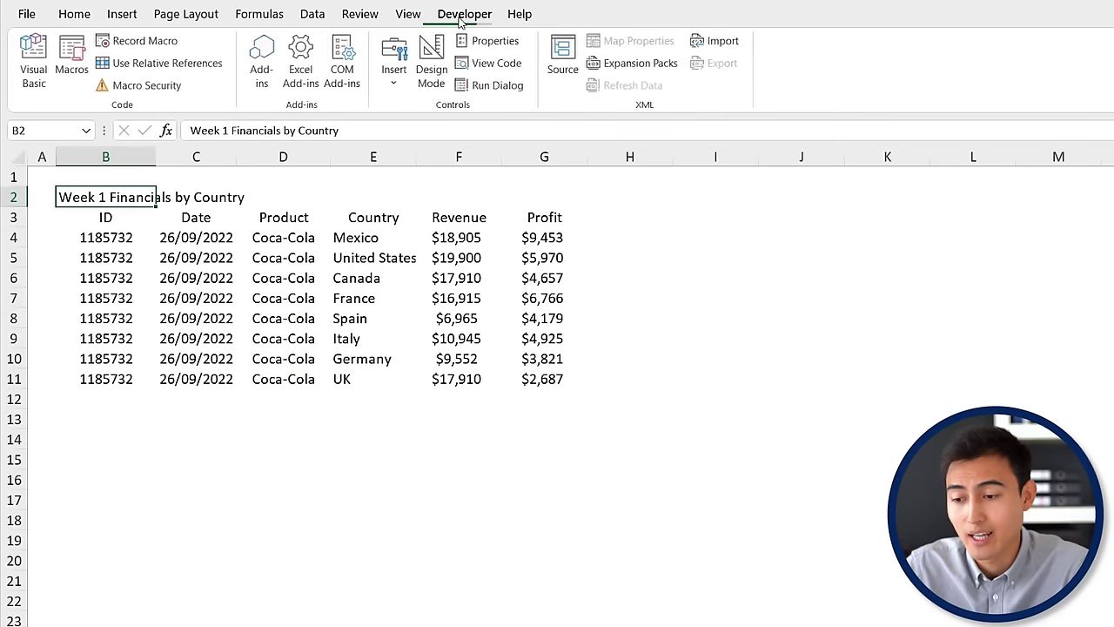
click(139, 42)
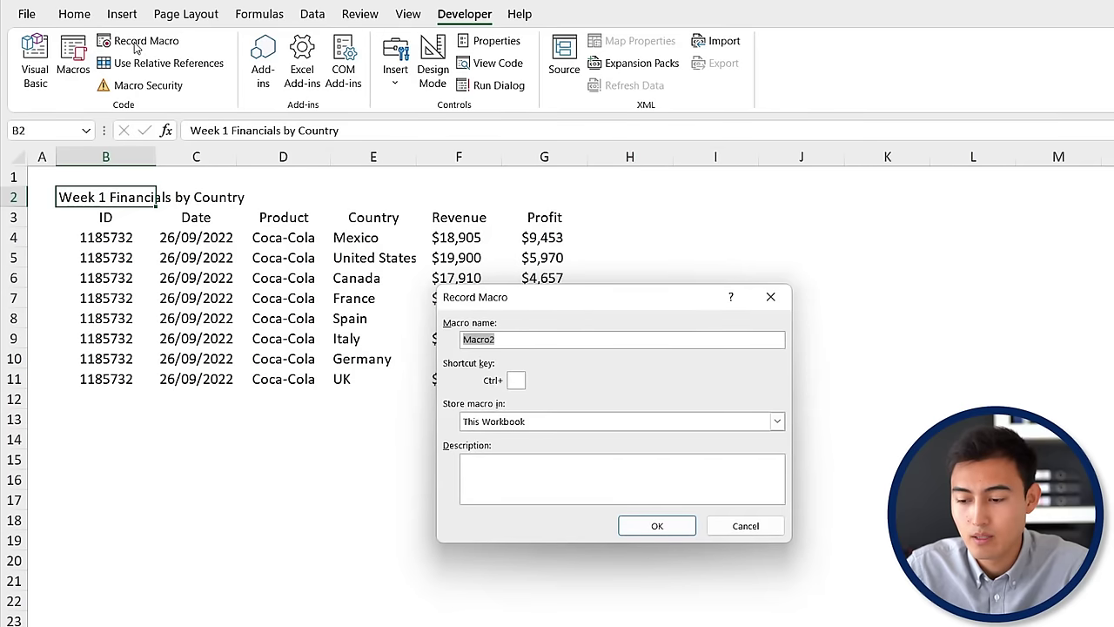
text(Format)
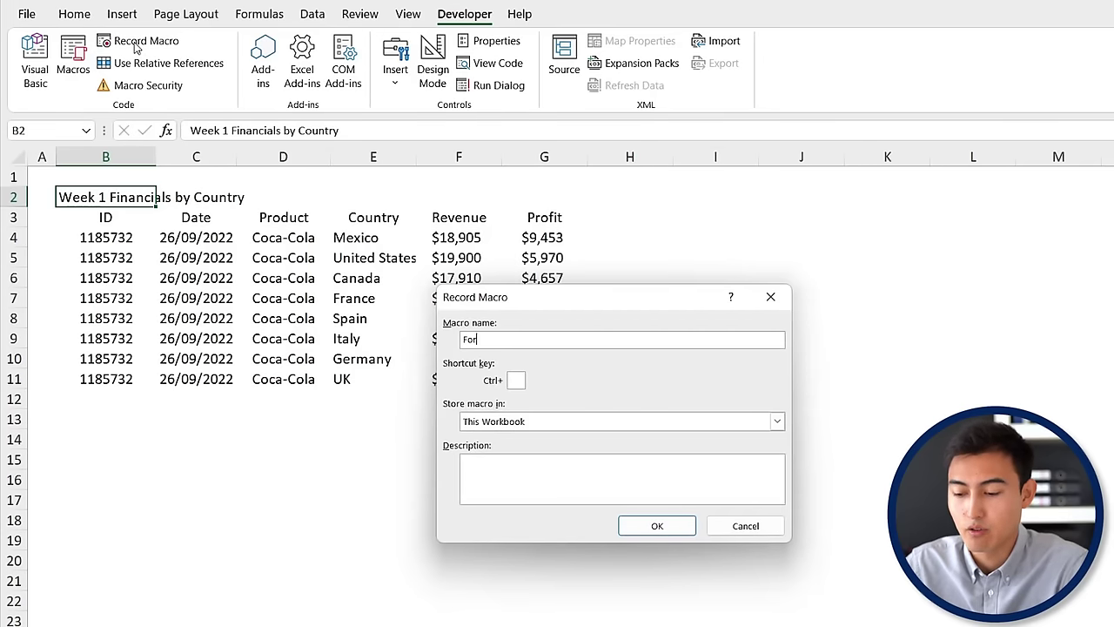
click(654, 522)
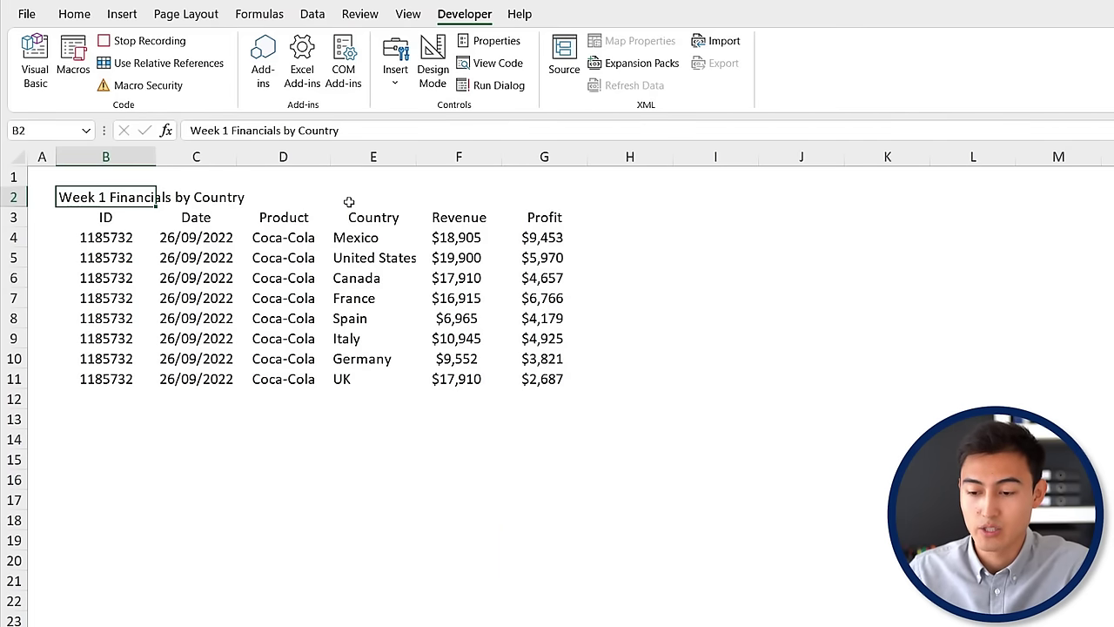
Merge and centre the Week 1 title across B2:G2 and fill it dark navy
key(shift+Right)
key(shift+Right)
key(shift+Right)
key(shift+Right)
key(shift+Right)
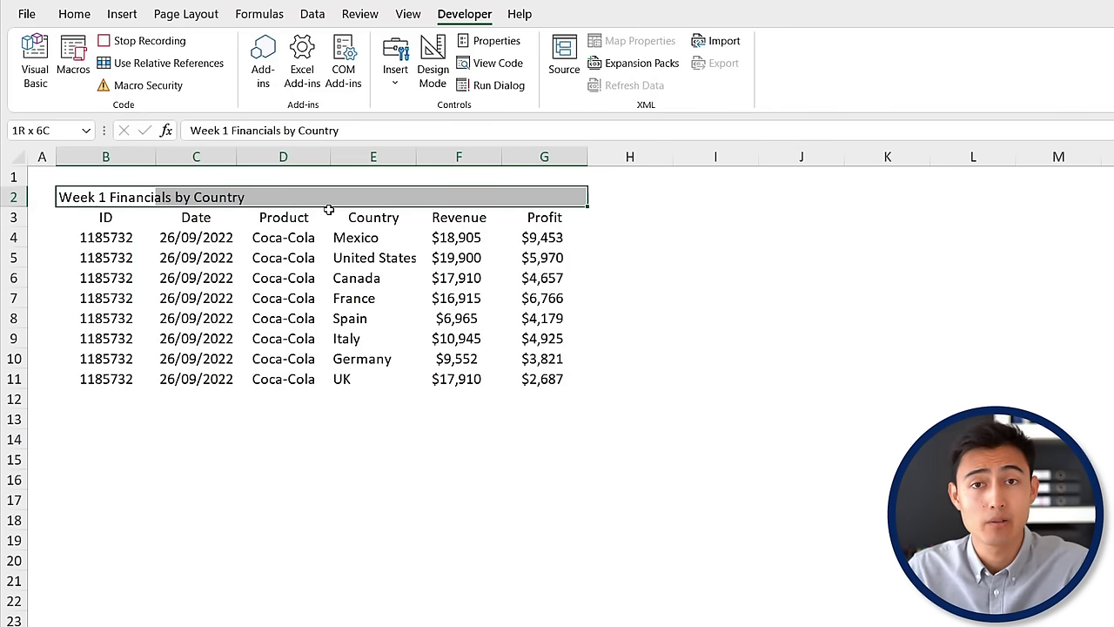
key(alt)
key(h)
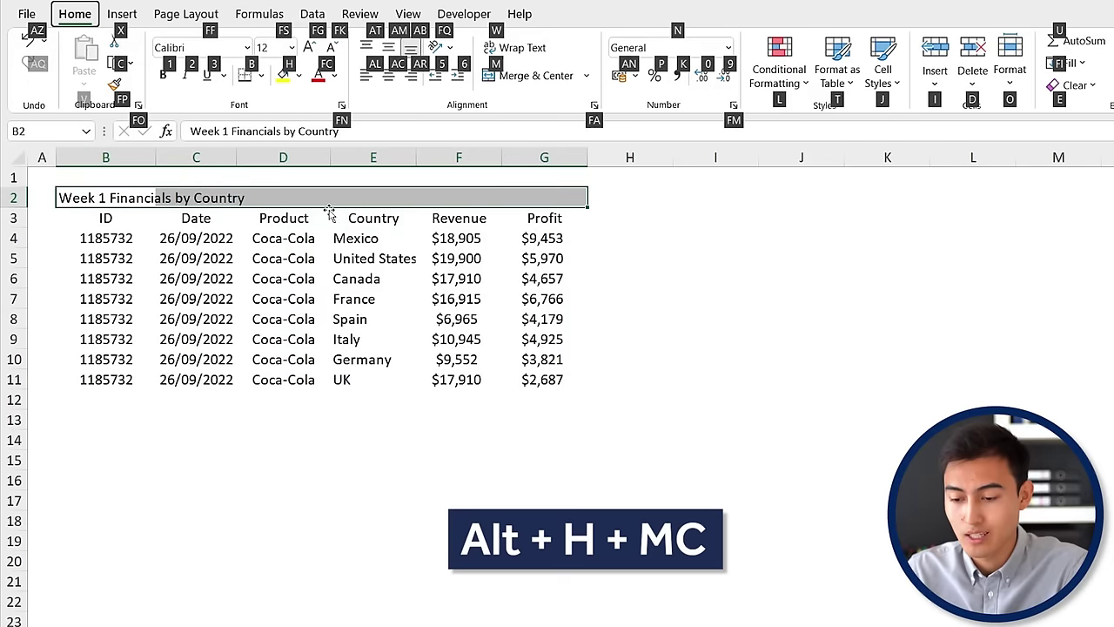
key(m)
key(c)
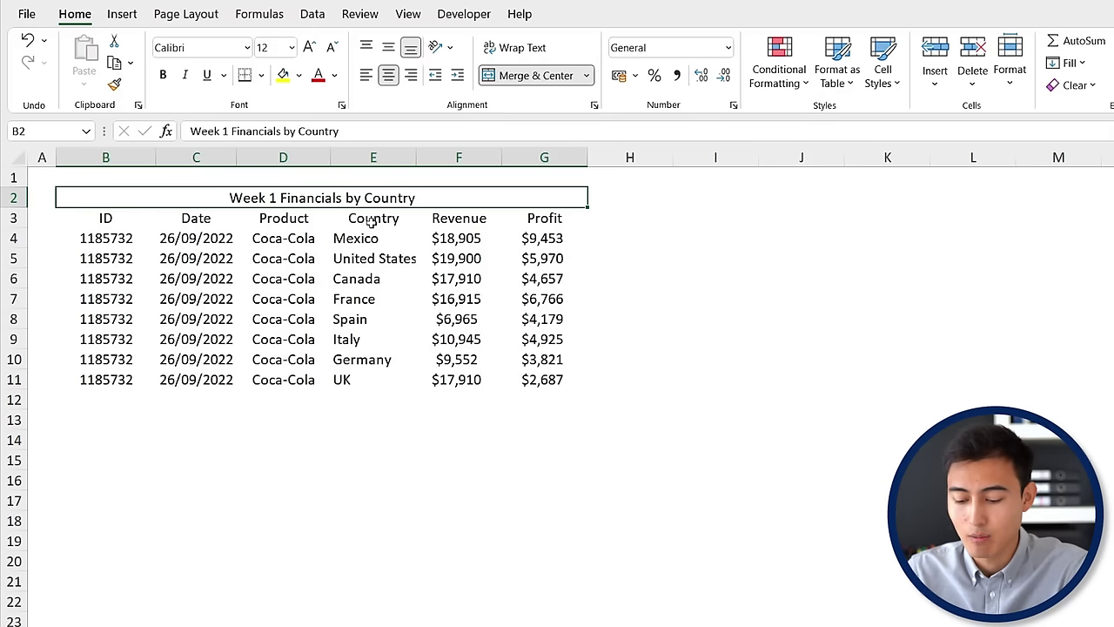
key(alt)
key(h)
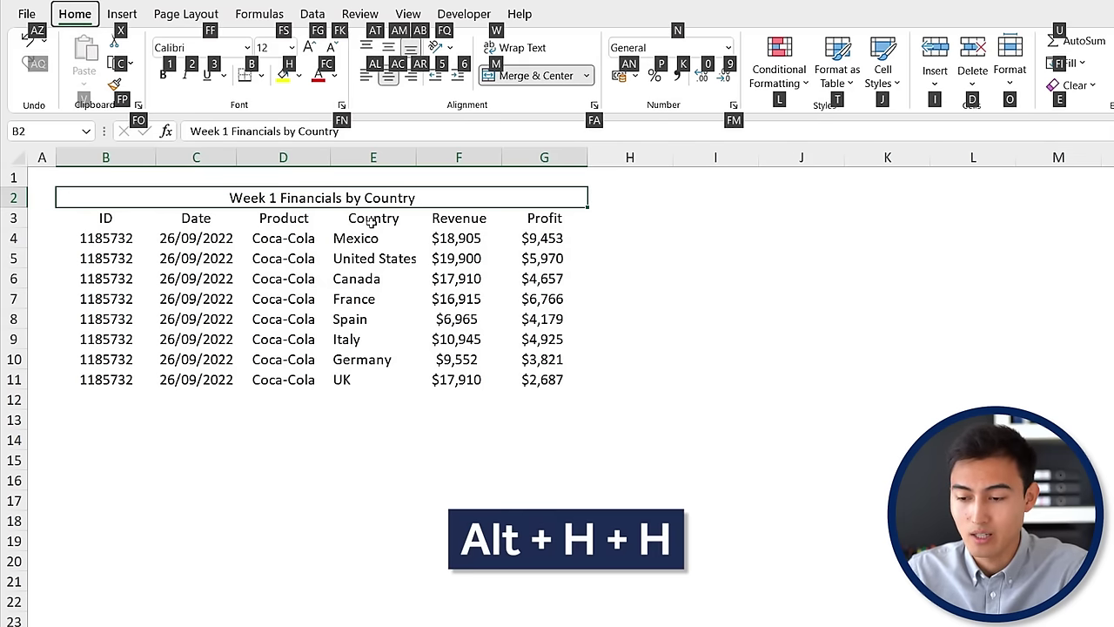
key(h)
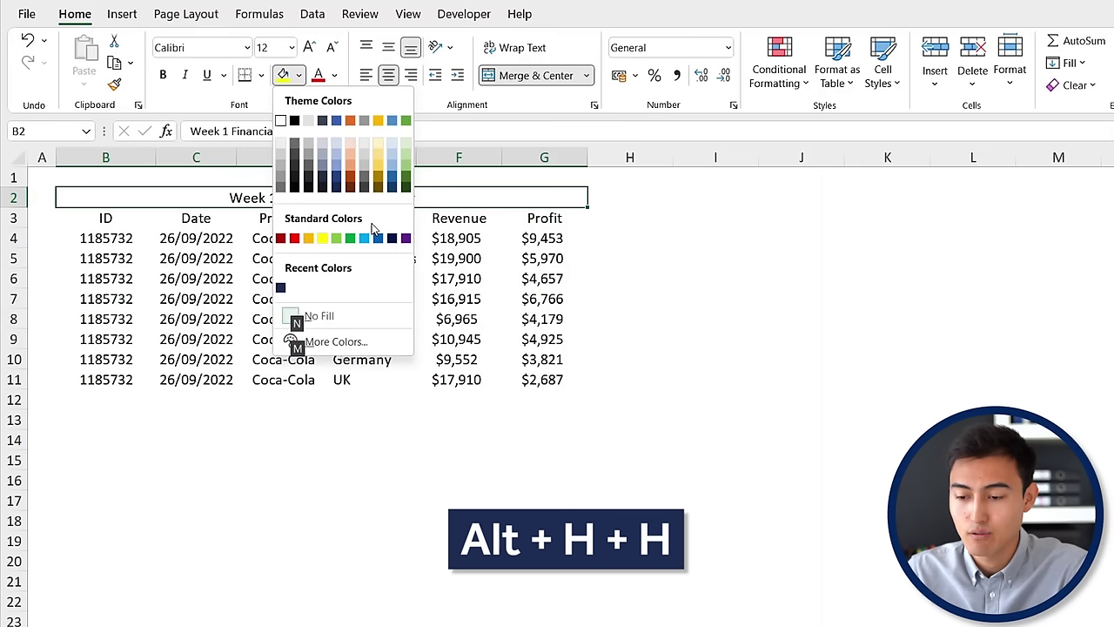
click(280, 289)
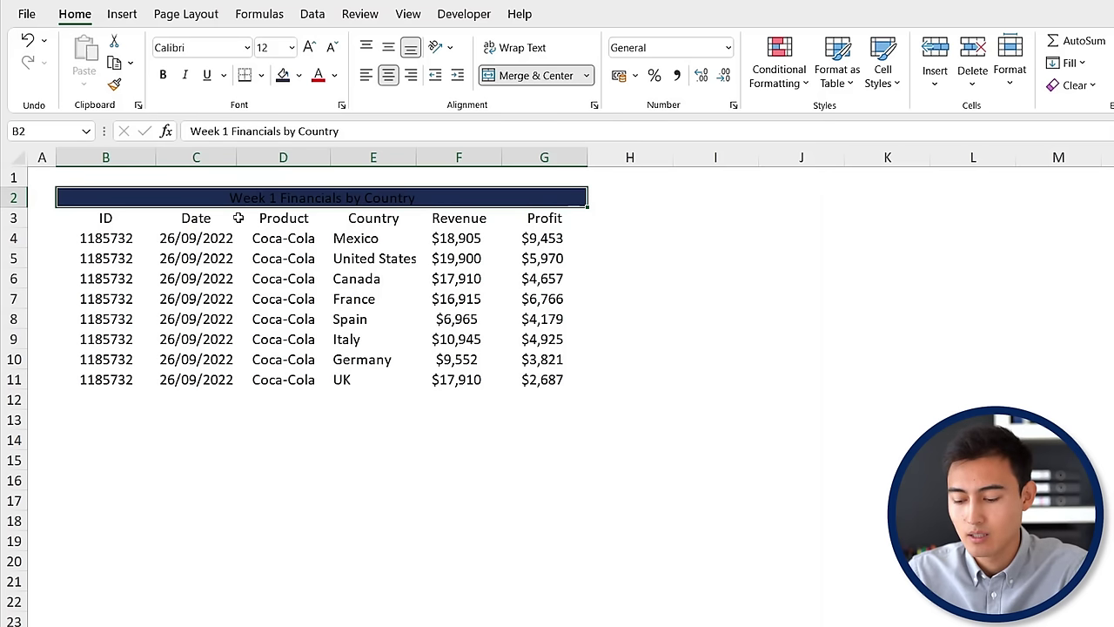
Make the title text white and bold, then move down to B3
key(alt)
key(h)
key(f)
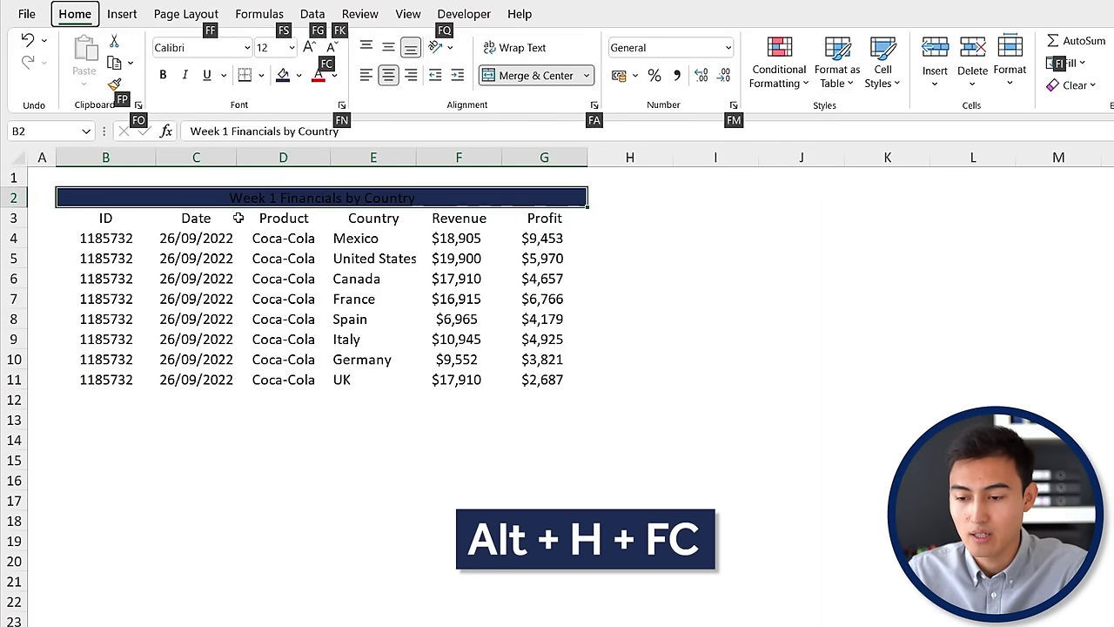
key(c)
key(Down)
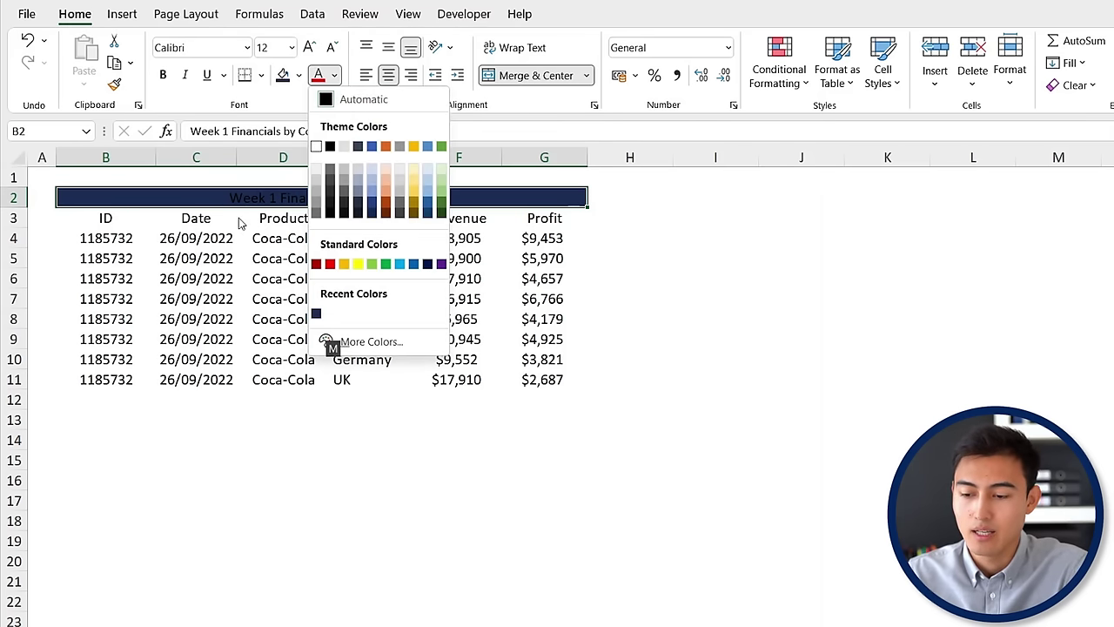
key(Return)
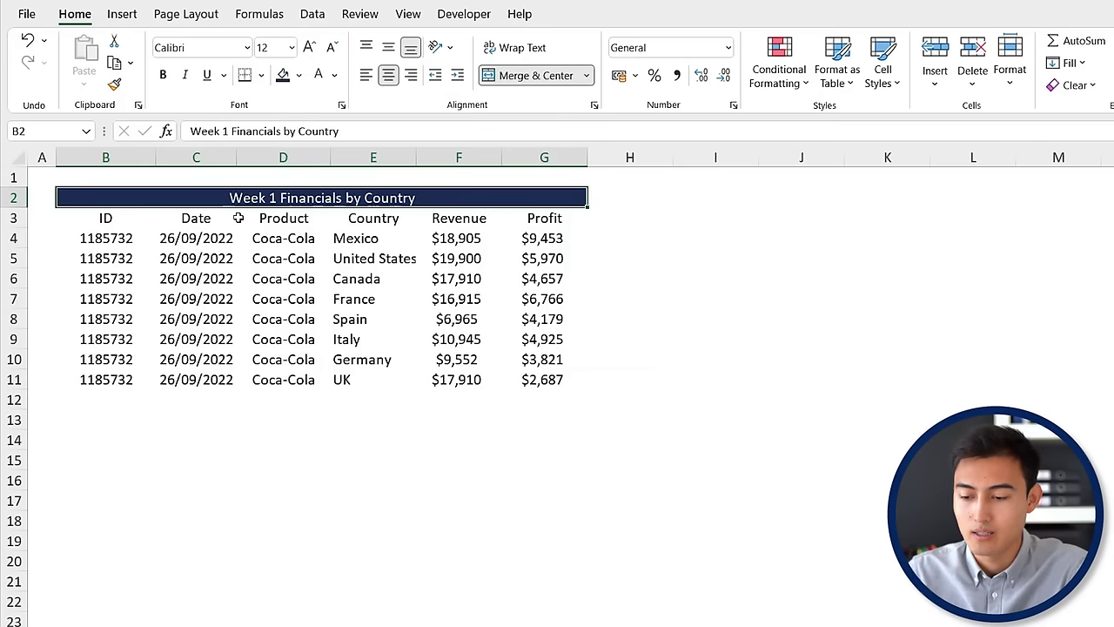
key(ctrl+b)
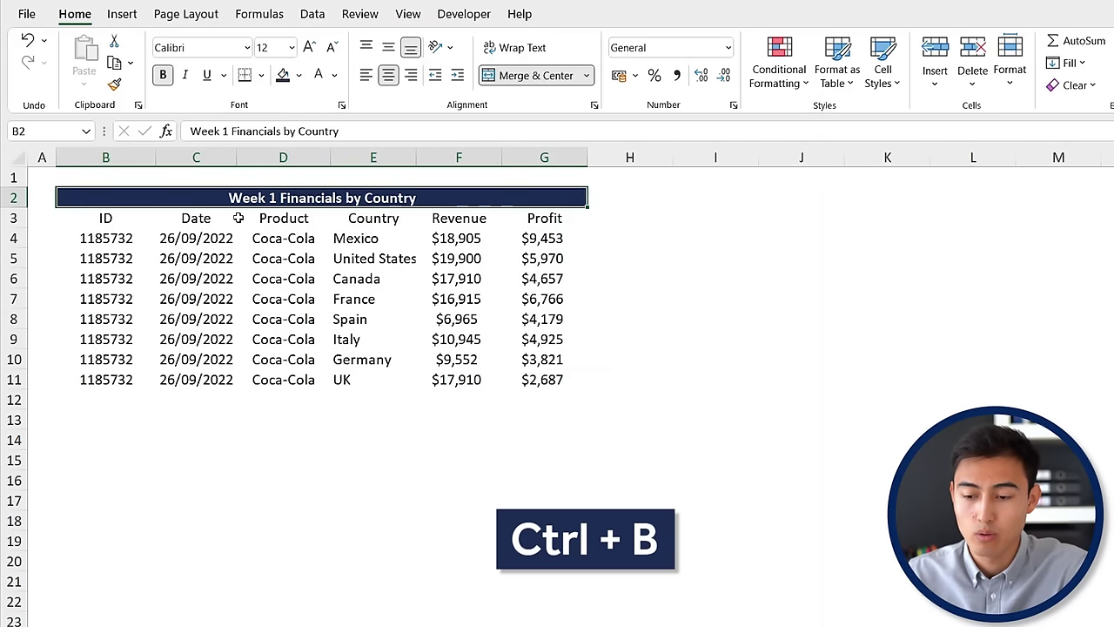
key(Down)
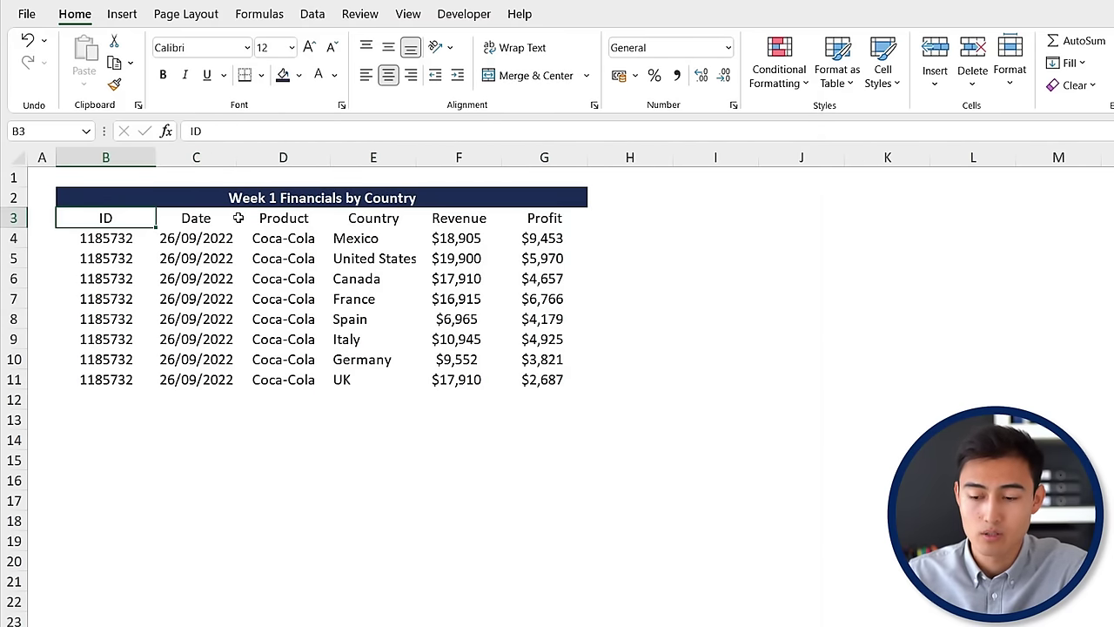
Fill the header cells B3:G3, ID through Profit, with light blue-grey
key(ctrl+shift+Right)
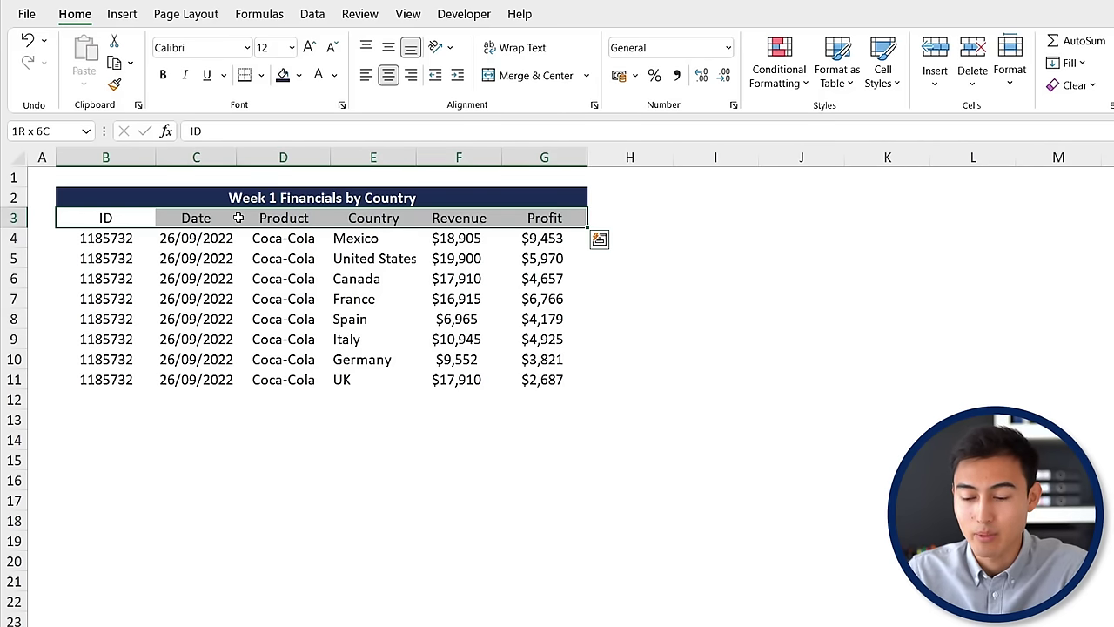
key(alt)
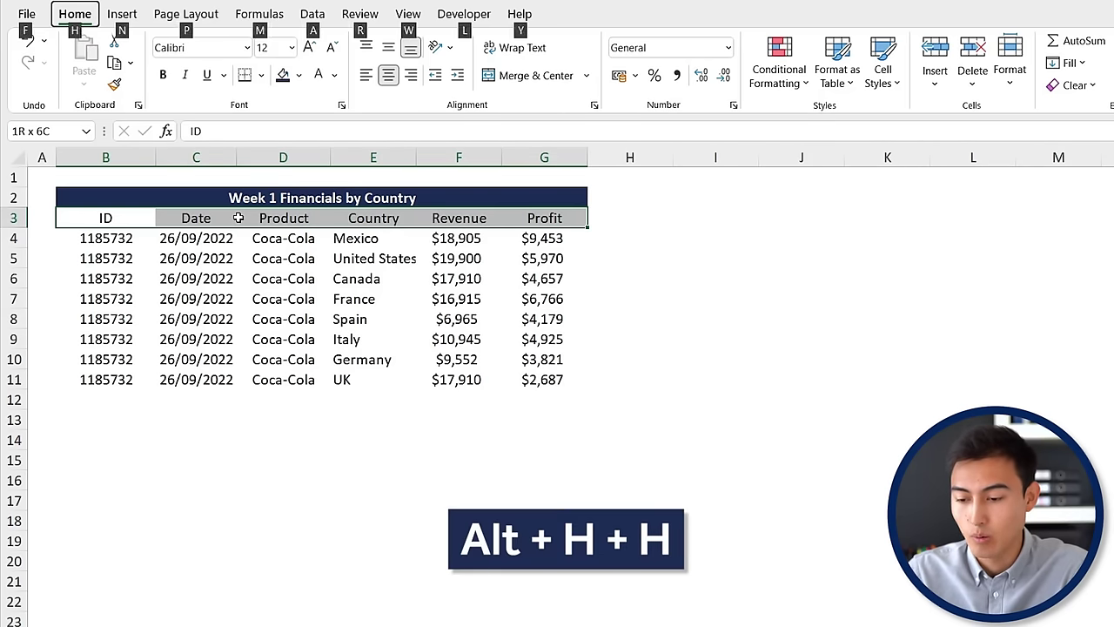
key(h)
key(h)
key(Down)
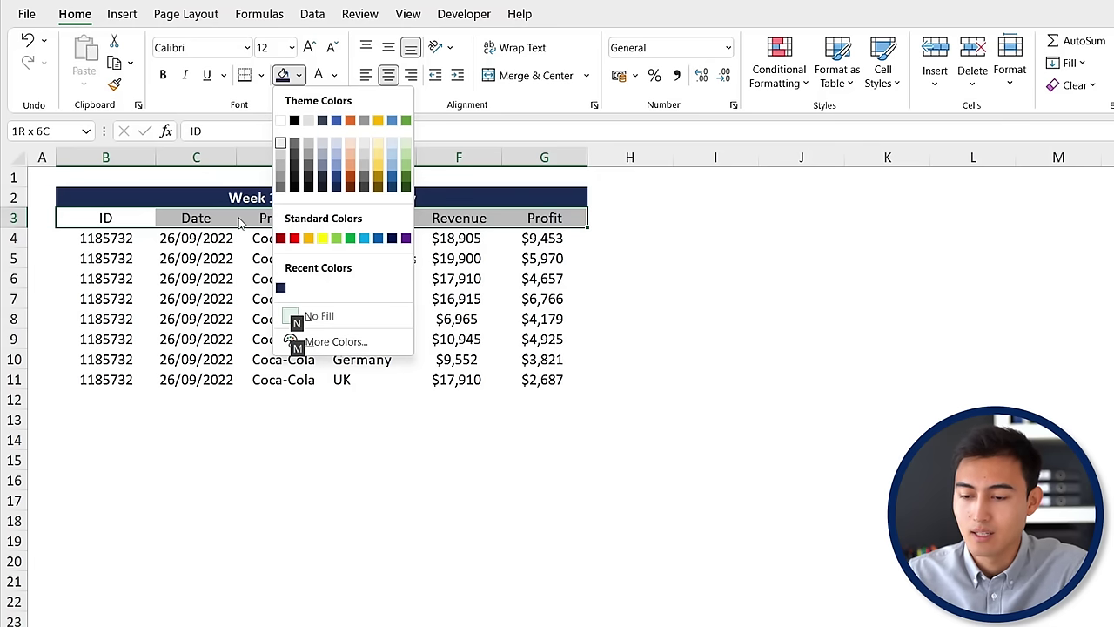
key(Right)
key(Right)
key(Right)
key(Right)
key(Return)
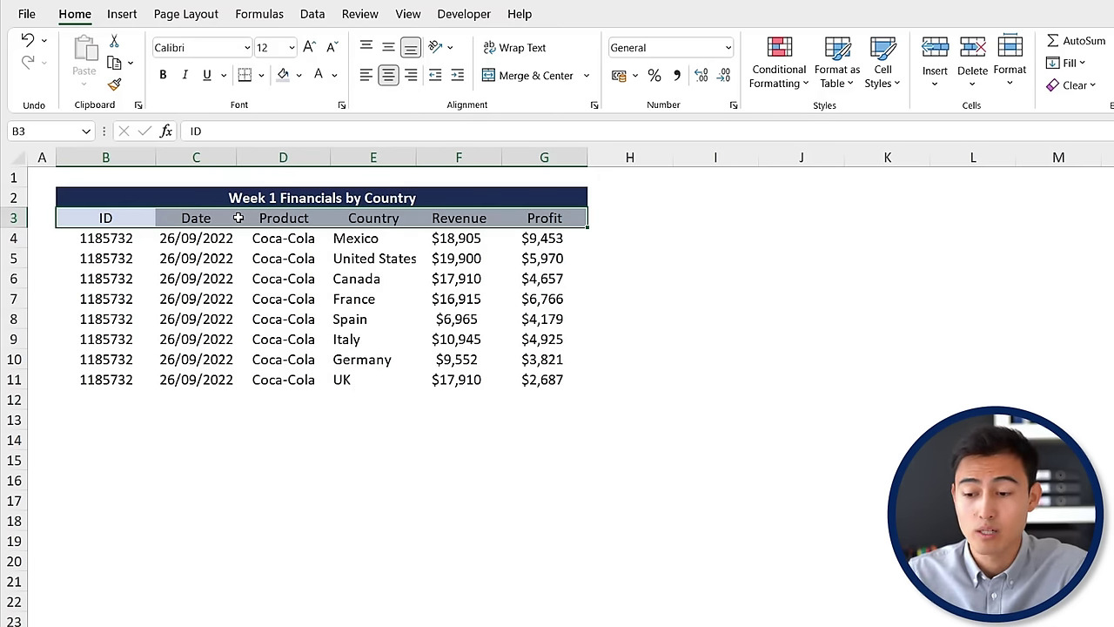
key(Down)
key(Right)
key(Right)
key(Right)
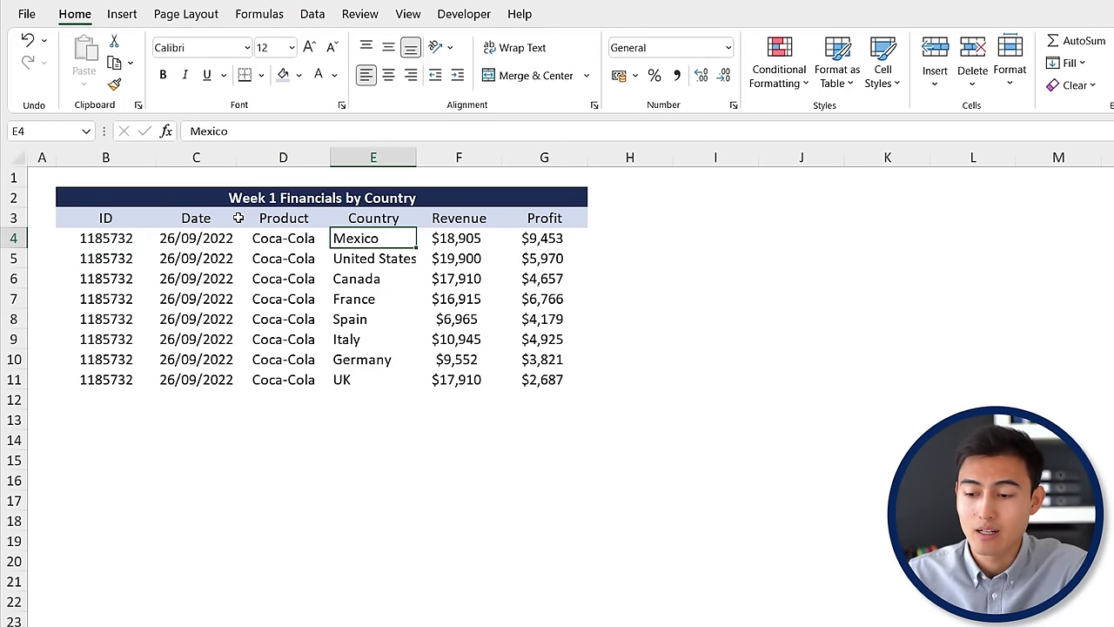
Insert a Revenue-column and Profit-line combo chart from the Country to Profit data E3:G11
key(Up)
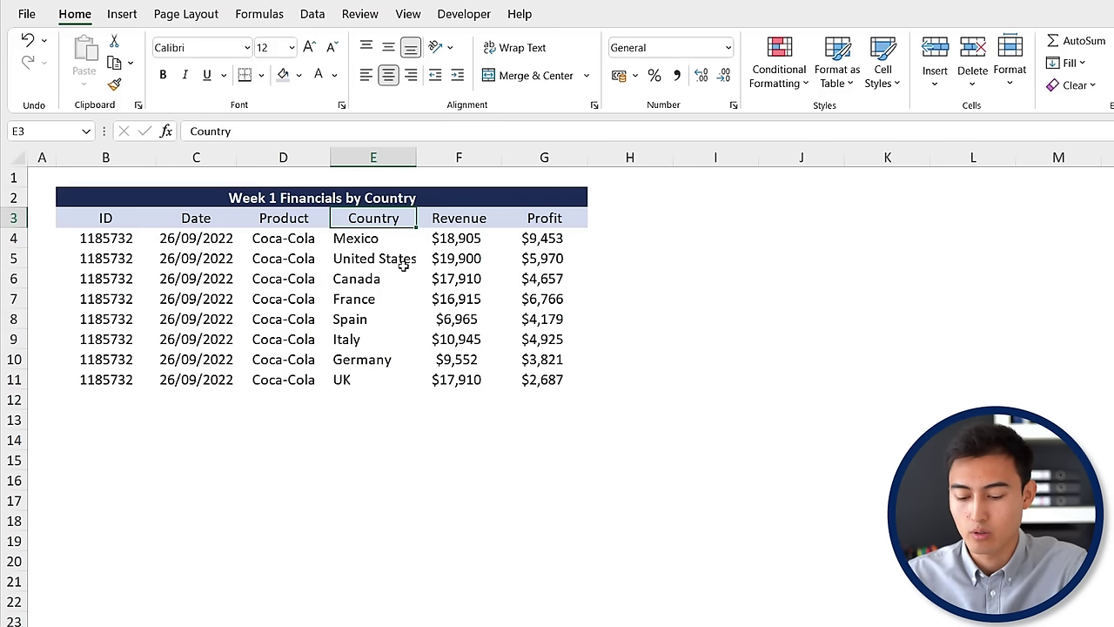
key(ctrl+shift+Down)
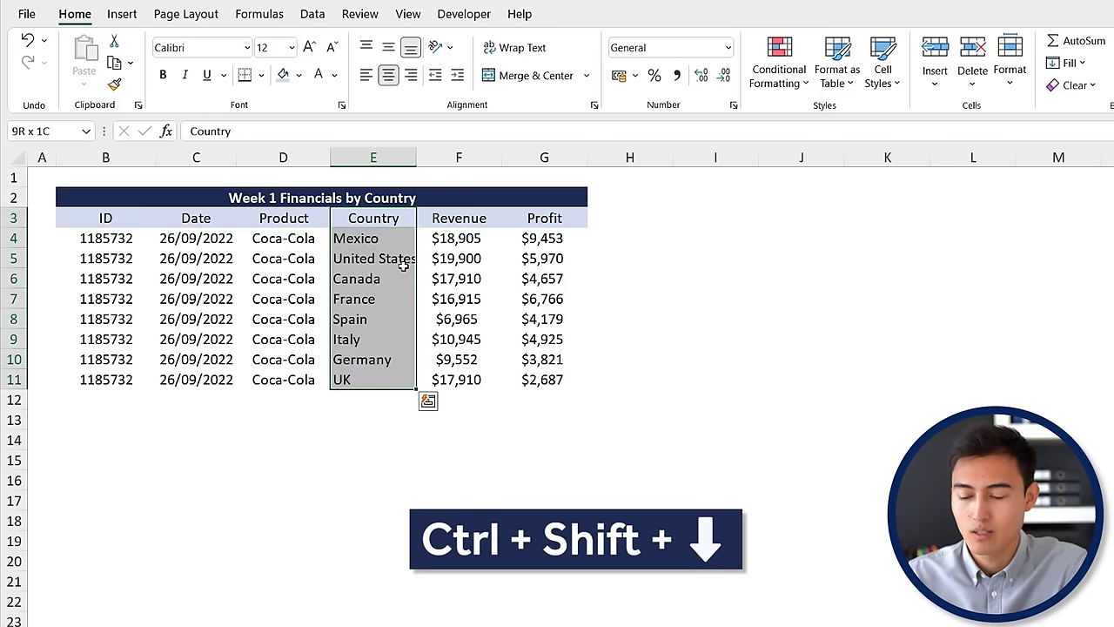
key(ctrl+shift+Right)
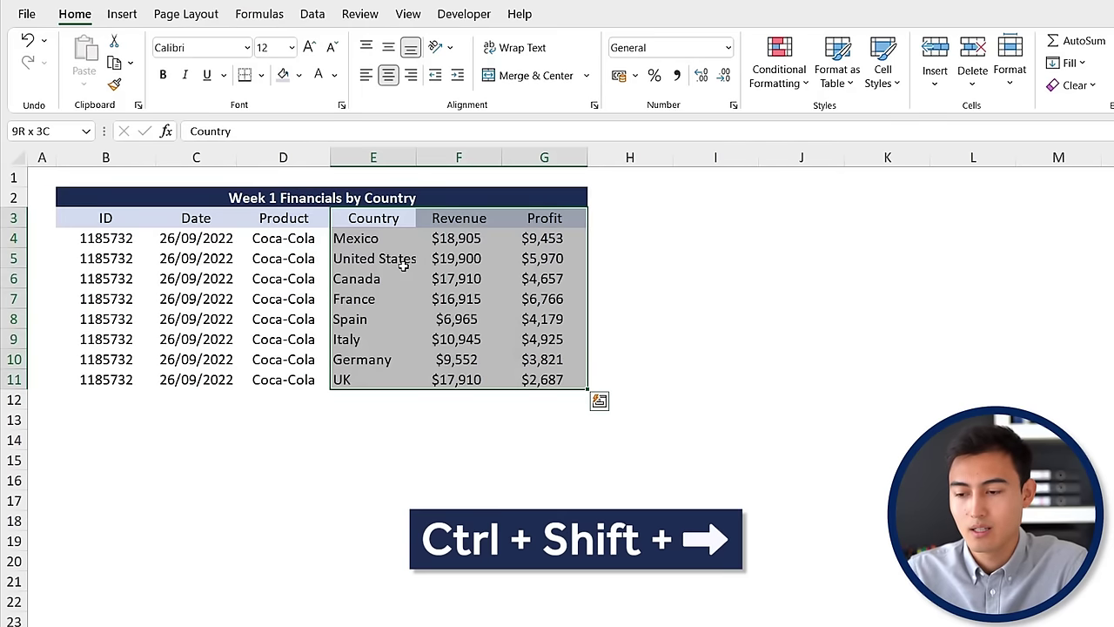
click(127, 15)
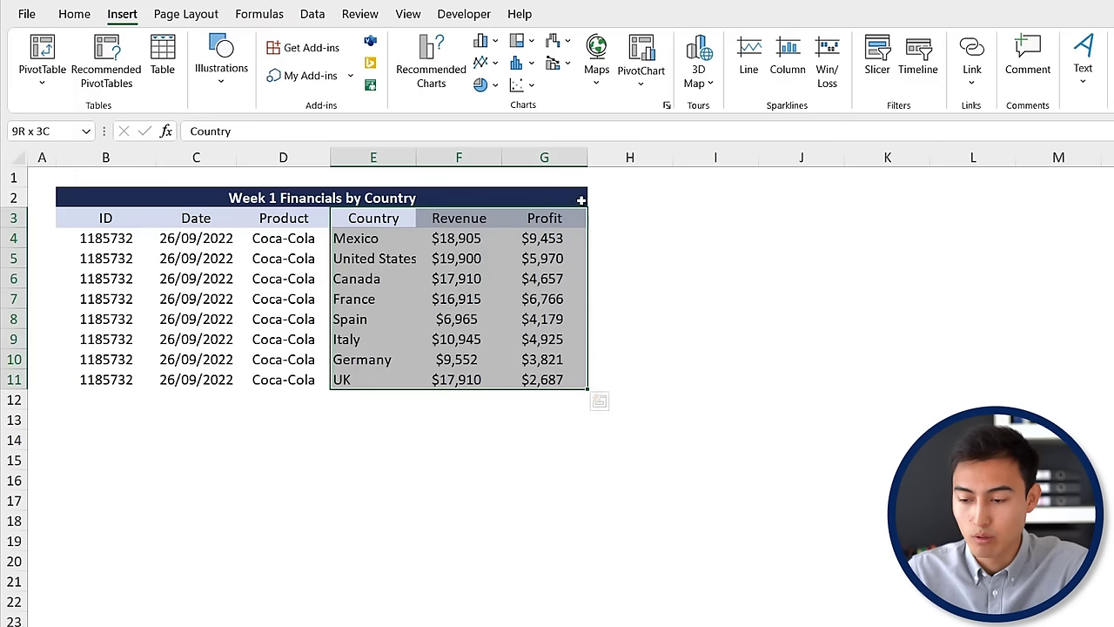
click(566, 67)
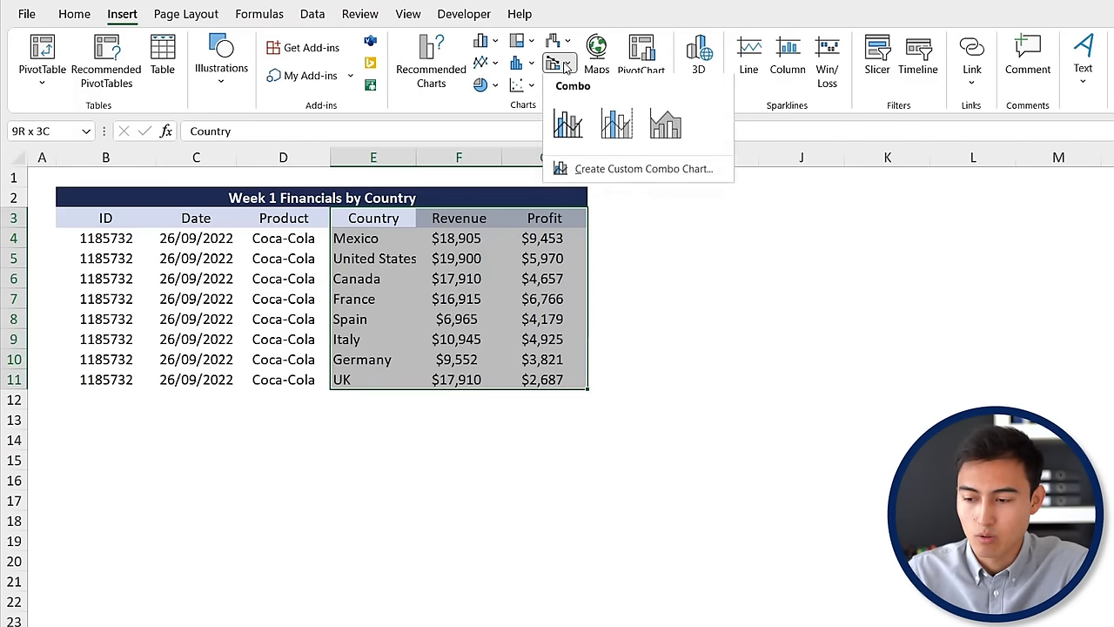
click(567, 126)
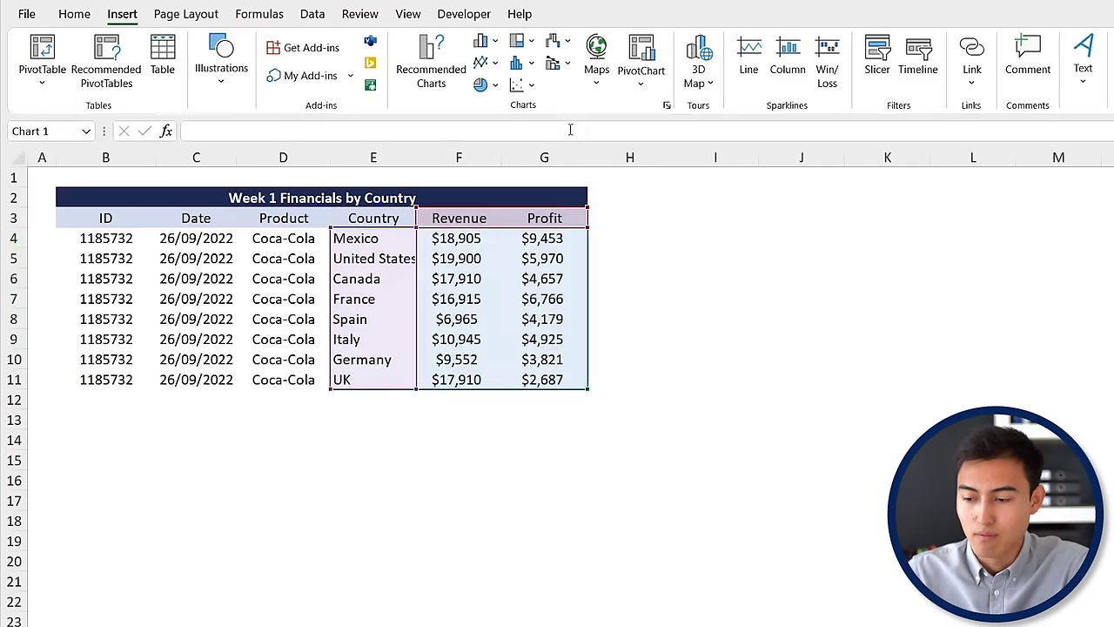
Move the chart below the table and delete its chart title
drag(595, 270, 252, 423)
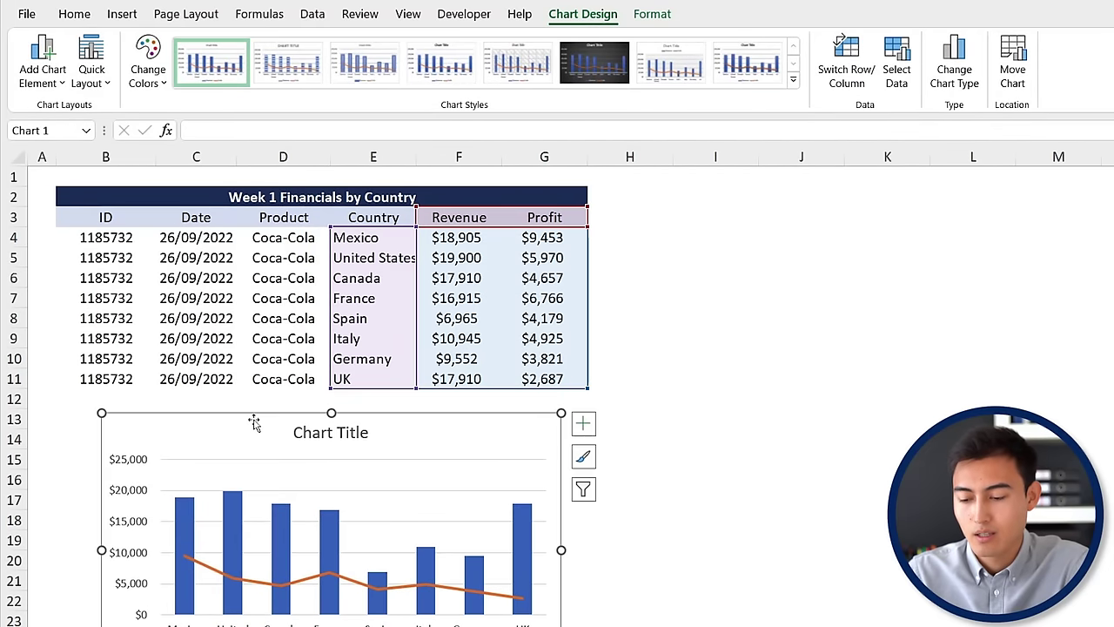
click(300, 432)
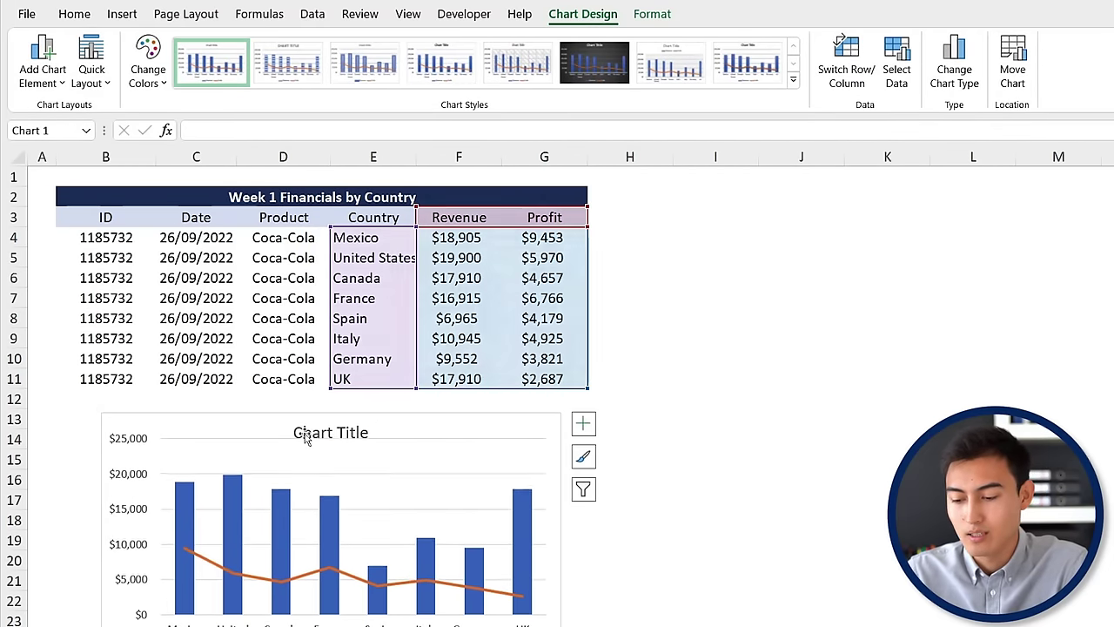
key(Delete)
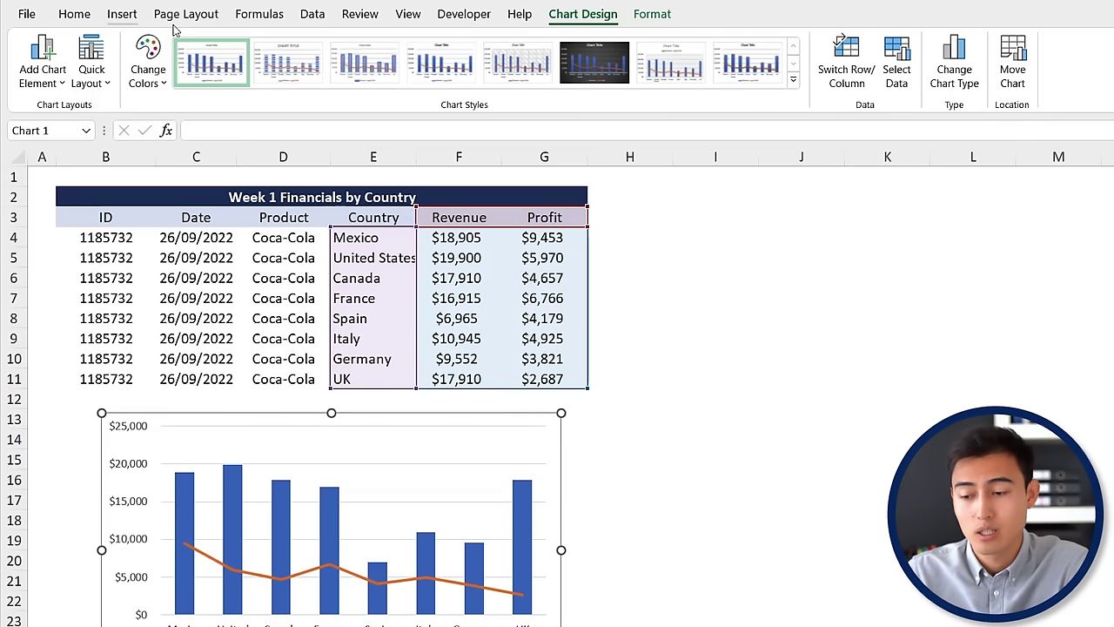
Stop recording from the Developer tab, deselect the chart, and go to the Week 2 sheet
click(451, 24)
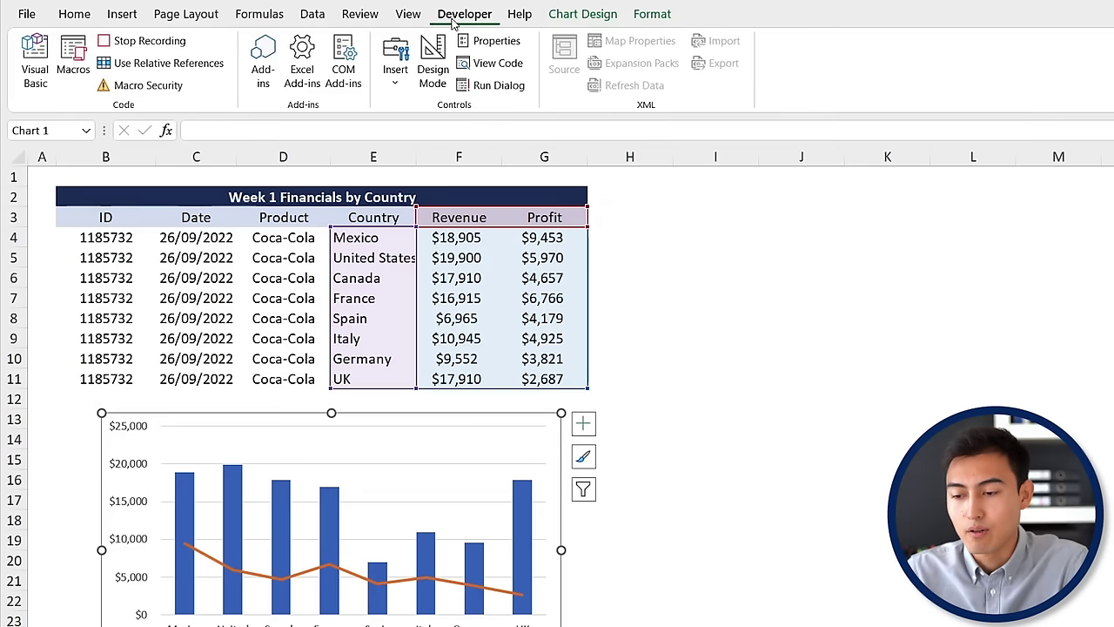
click(146, 41)
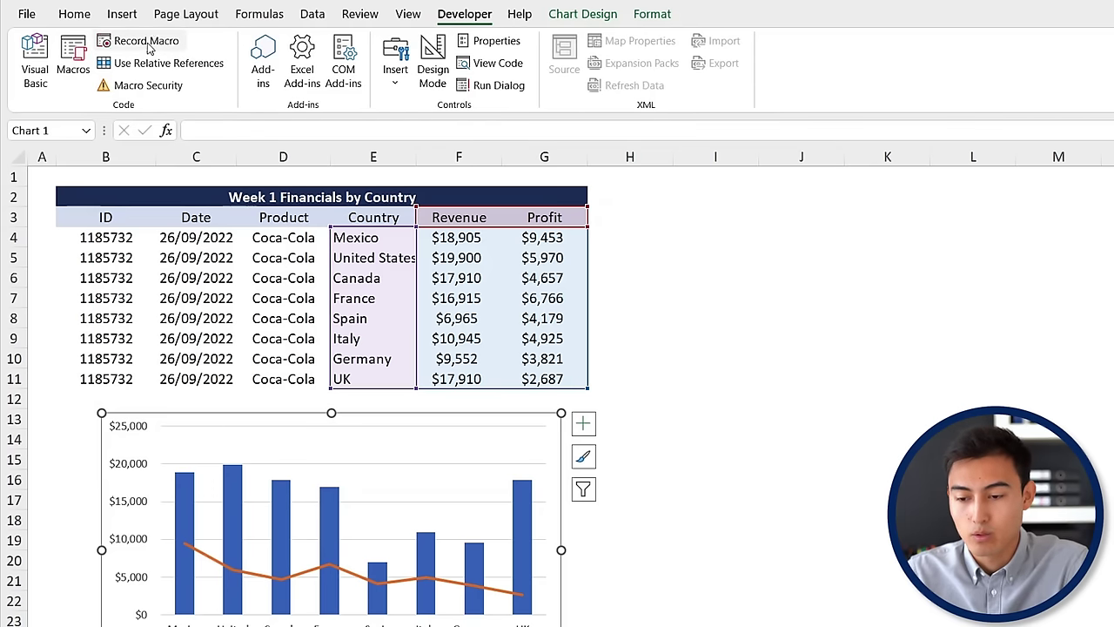
click(630, 296)
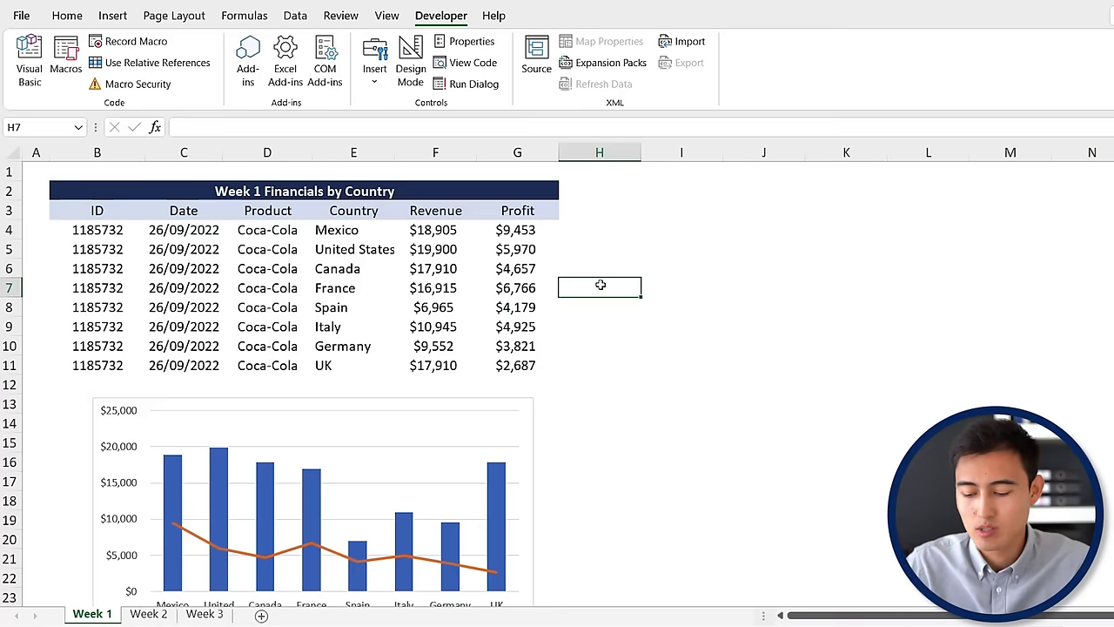
key(ctrl+Page_Down)
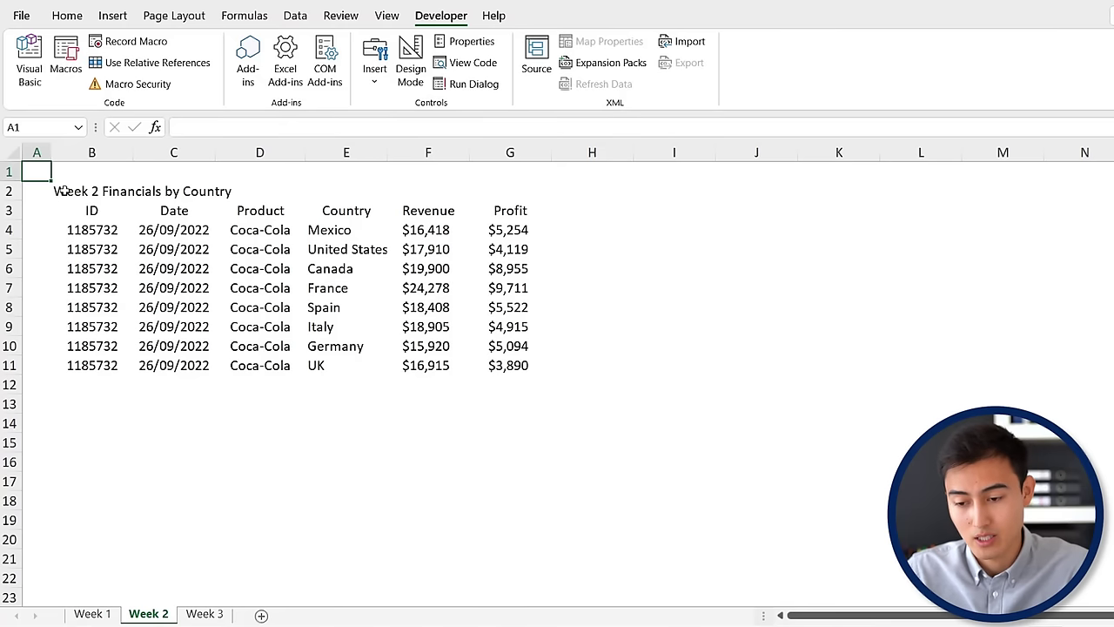
Run Format from the Macros list on Week 2, then deselect the new chart
click(69, 53)
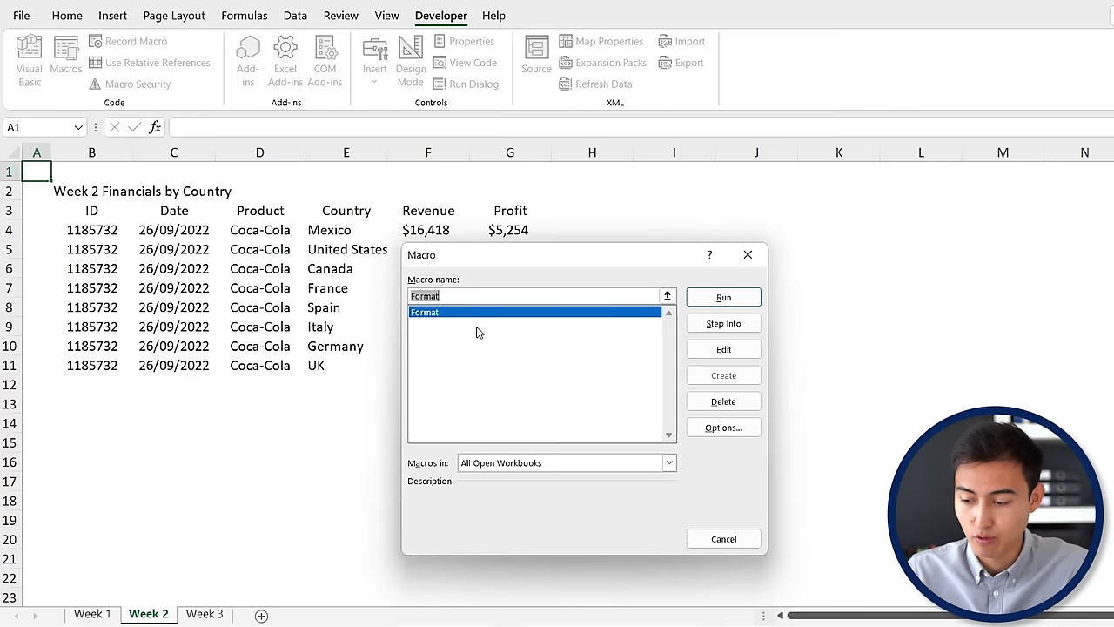
click(723, 298)
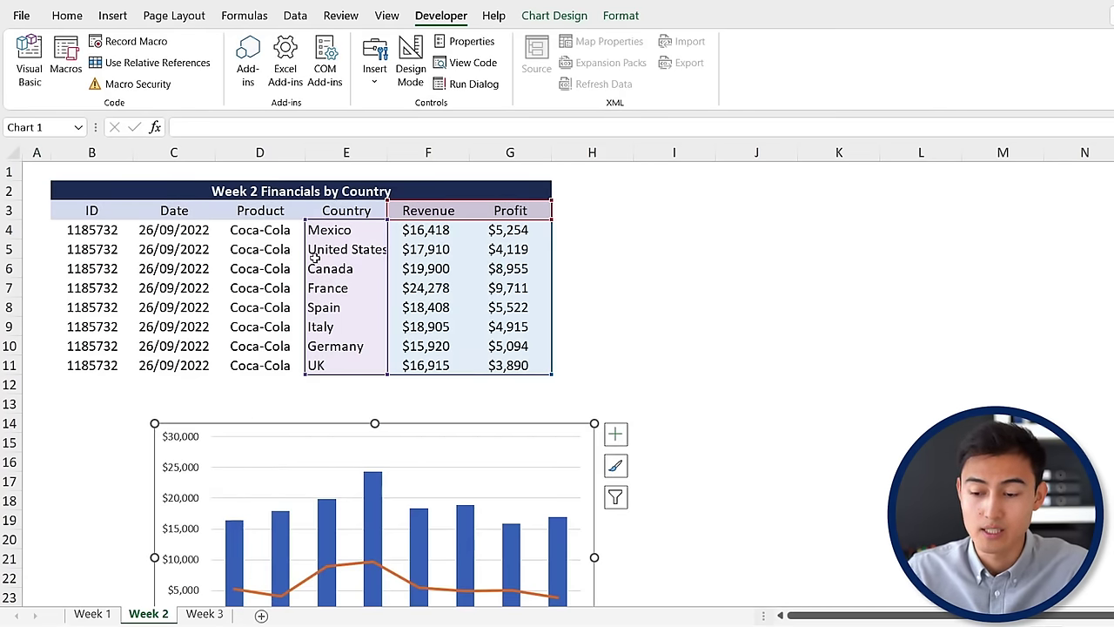
scroll(659, 316, down, 2)
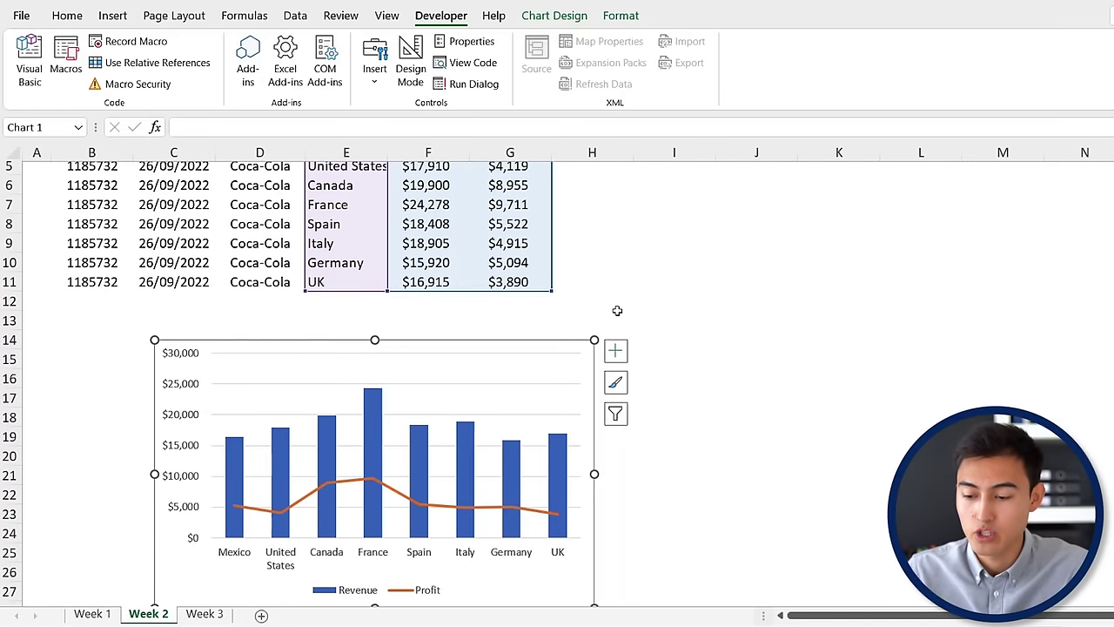
scroll(617, 310, up, 2)
click(588, 218)
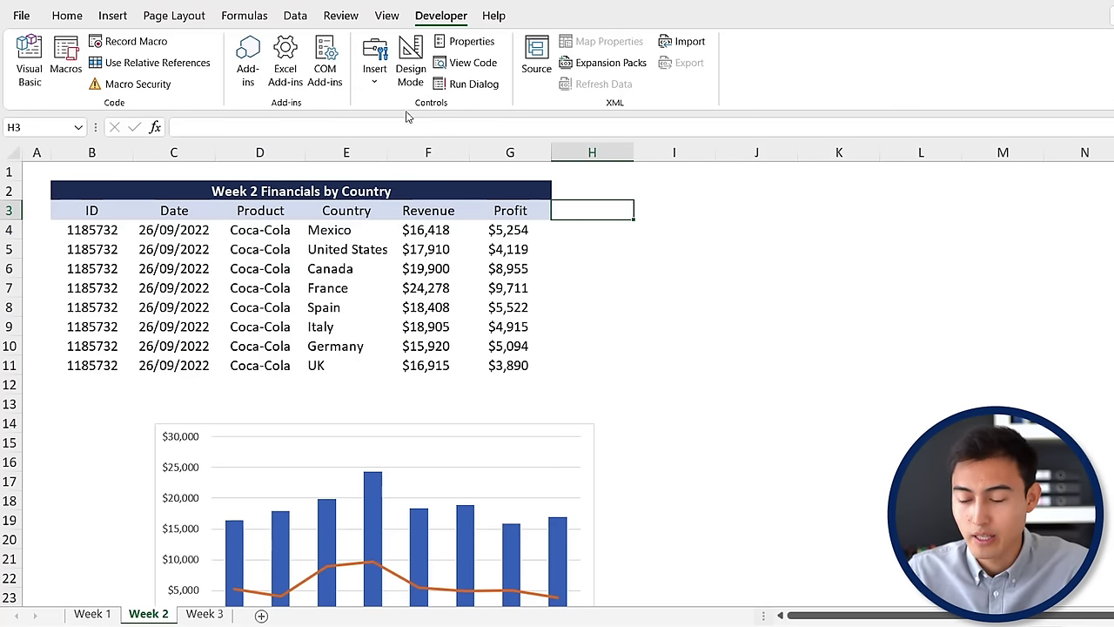
Draw a Form Control button beside the Week 2 title and choose Format in Assign Macro
click(381, 82)
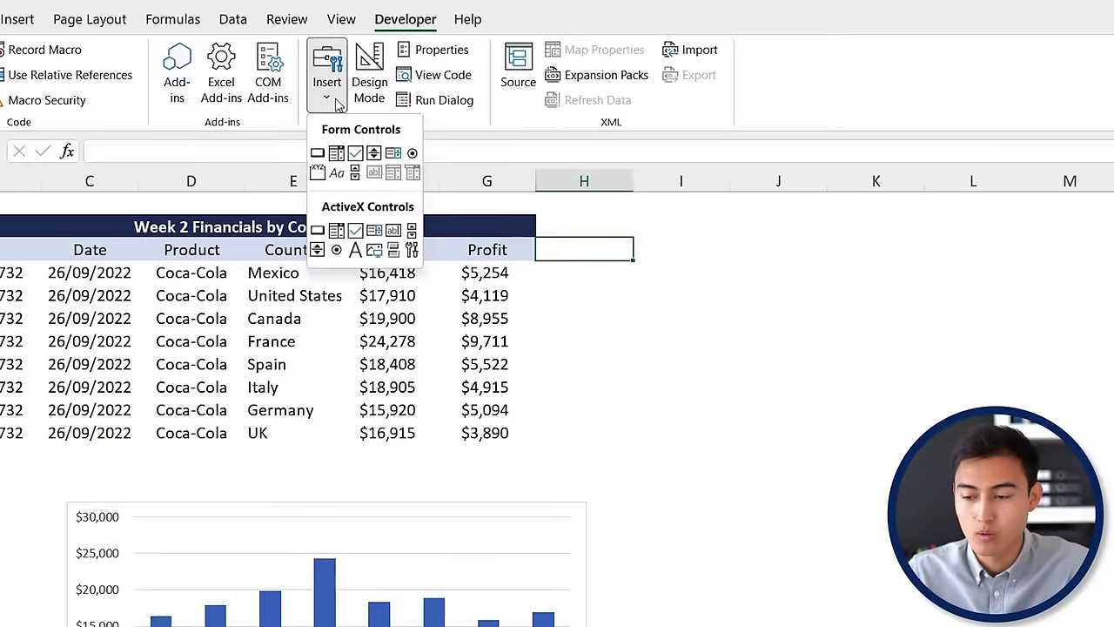
click(315, 154)
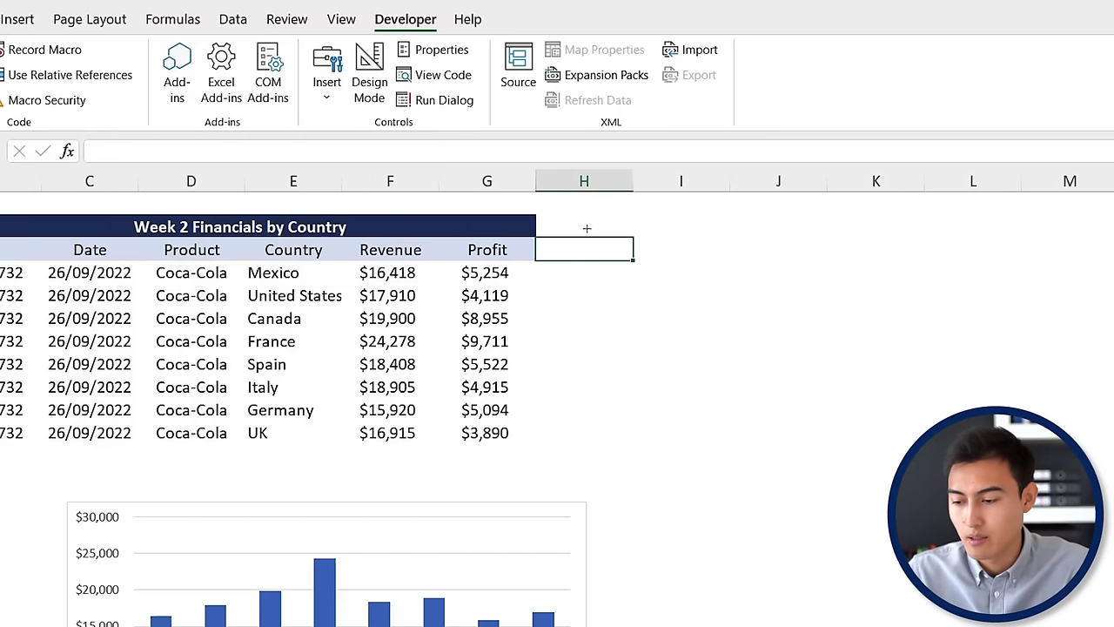
drag(587, 228, 738, 267)
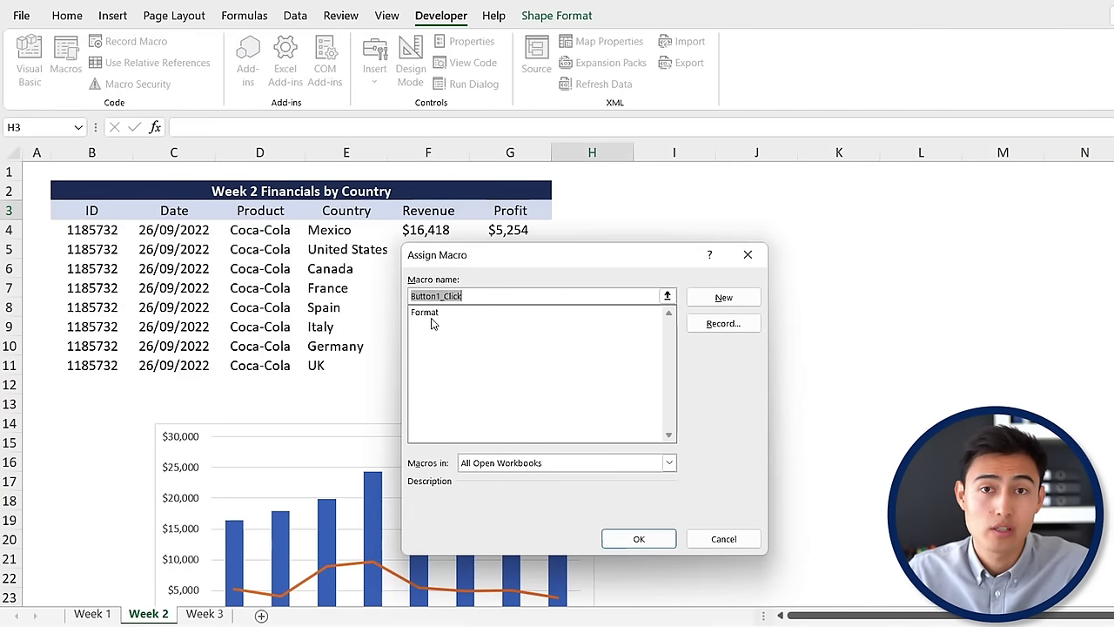
key(Tab)
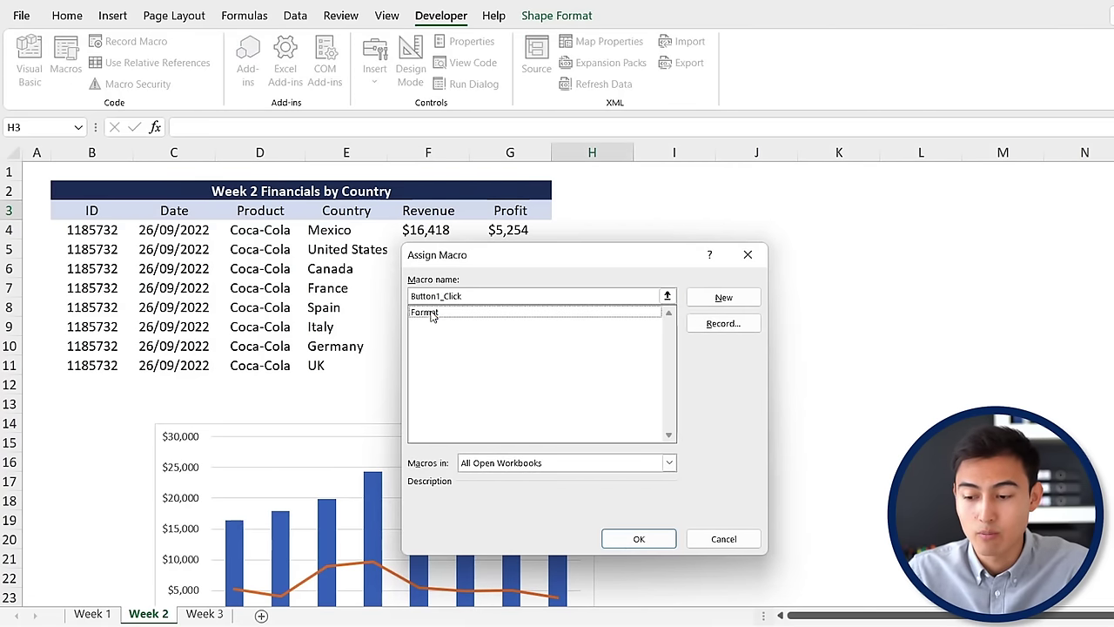
click(431, 313)
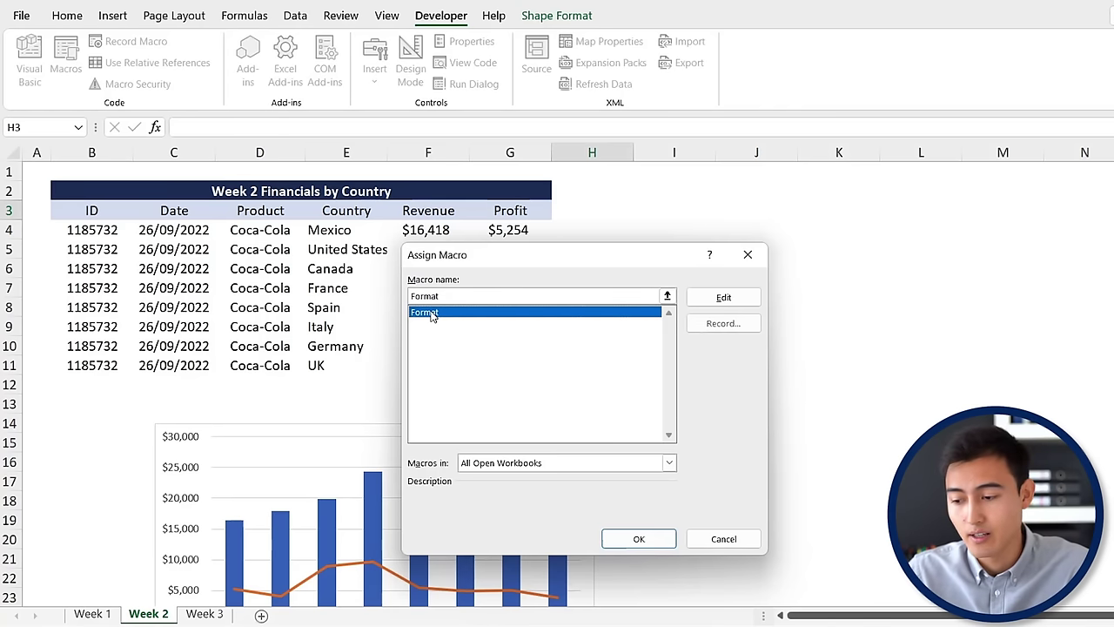
Confirm the Format assignment and change the button label from 'Button 1' to 'Format'
click(613, 536)
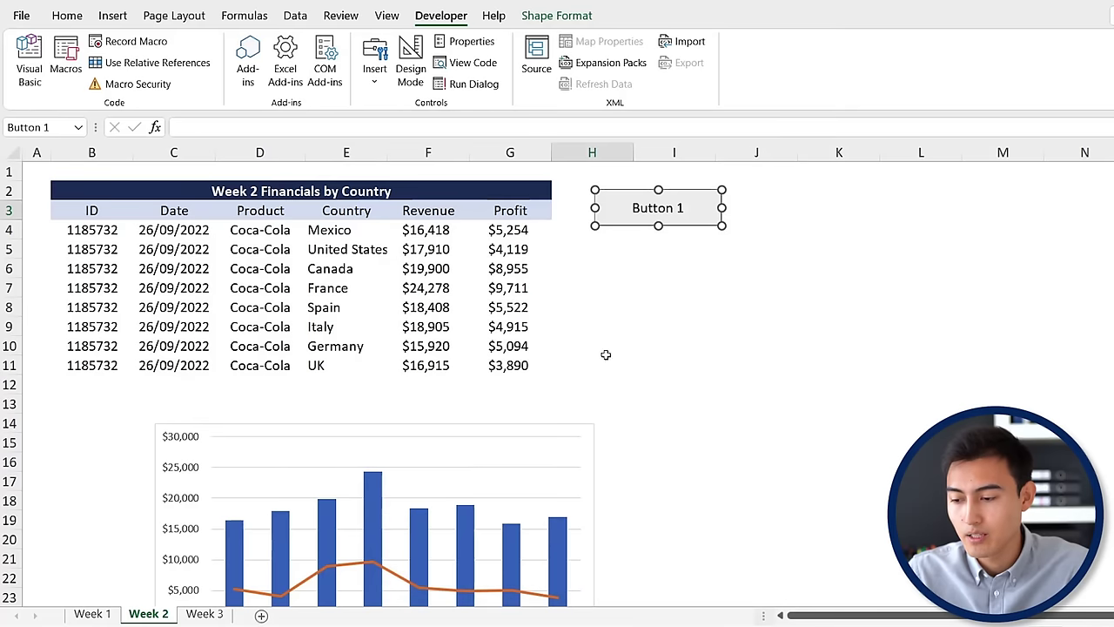
click(654, 207)
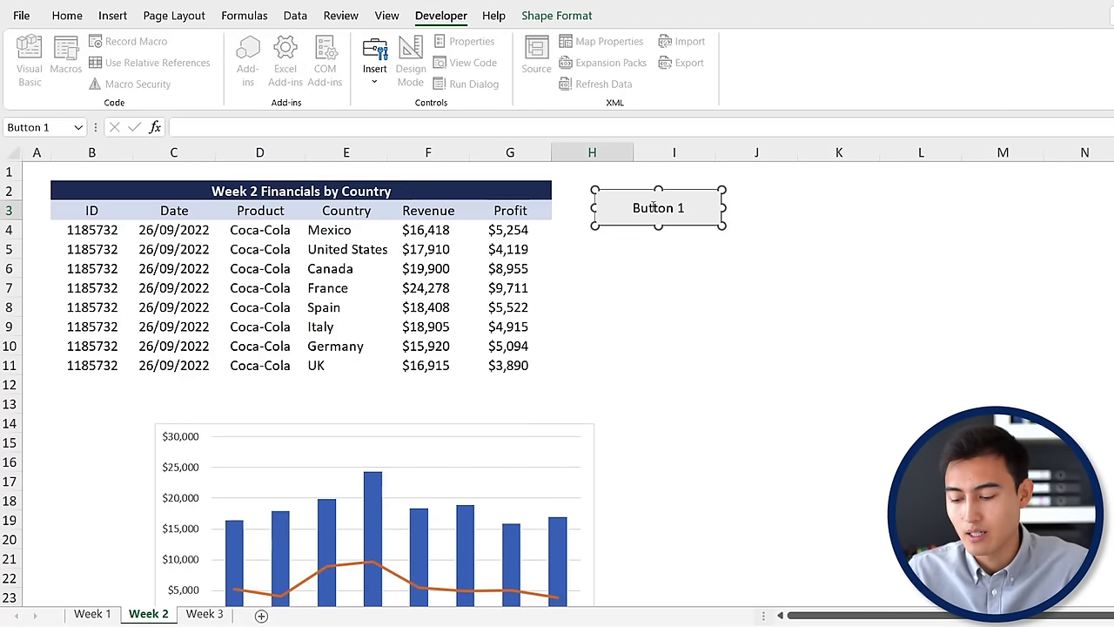
text(M)
key(BackSpace)
text(F)
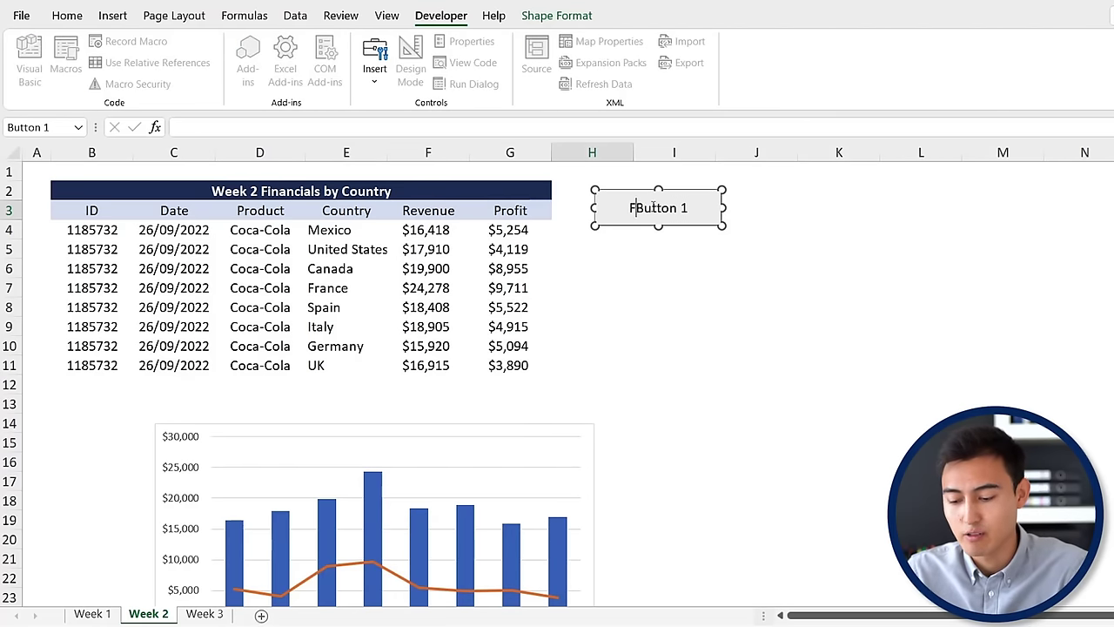
text(ormat)
key(shift+Right)
key(shift+Right)
key(shift+Right)
key(shift+Right)
key(shift+Right)
key(shift+Right)
key(shift+Right)
key(shift+Right)
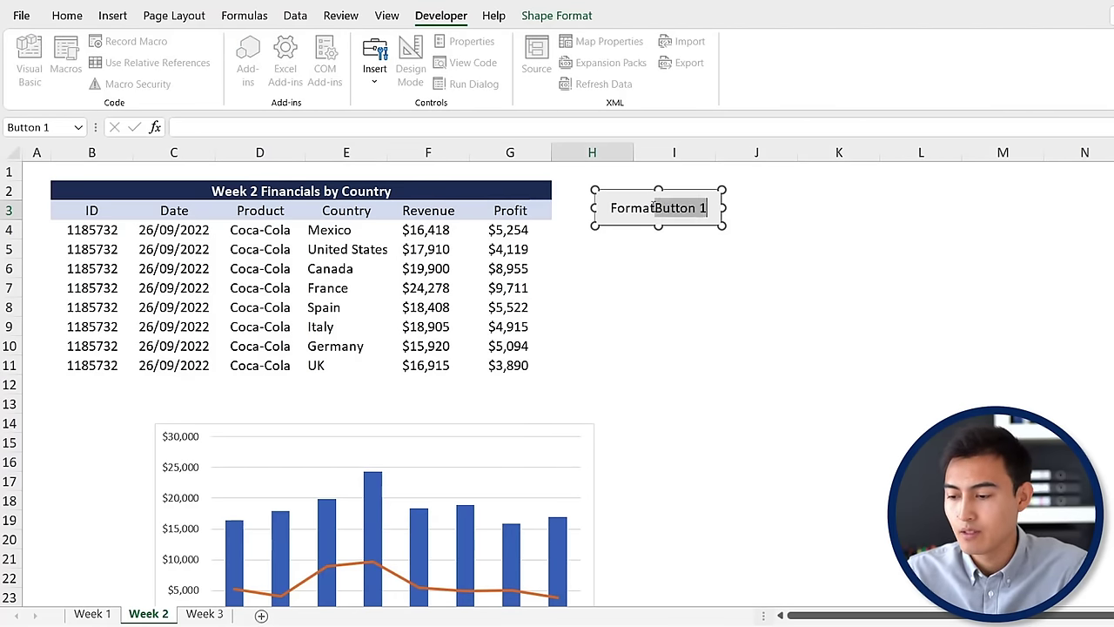
key(BackSpace)
click(680, 283)
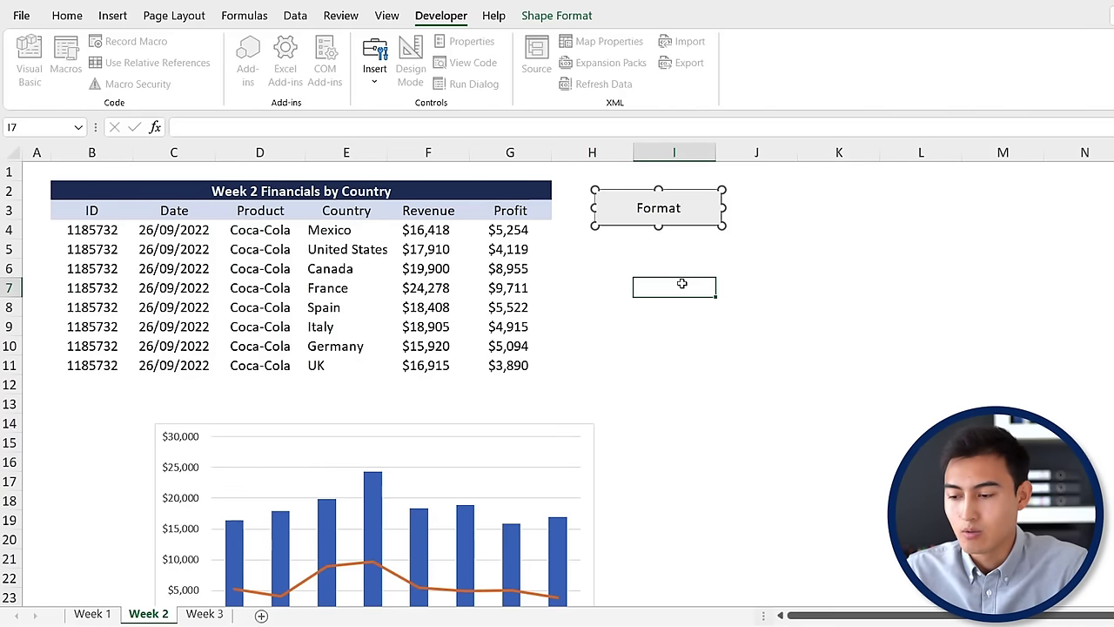
Delete the Week 2 chart, then rerun the Format macro so the chart reappears below the table
click(541, 426)
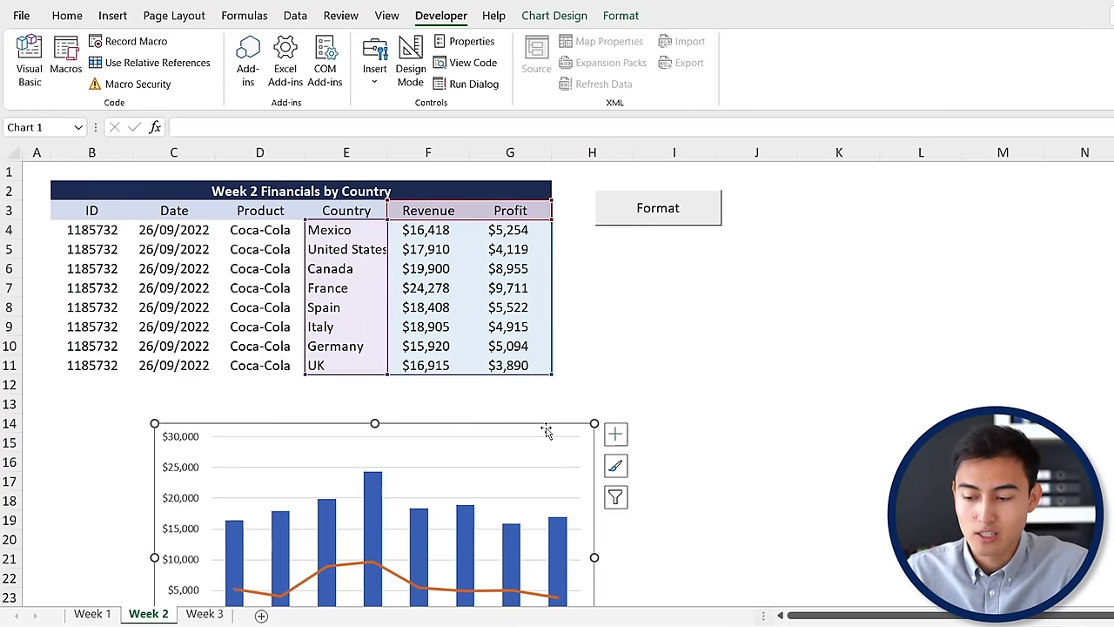
key(Delete)
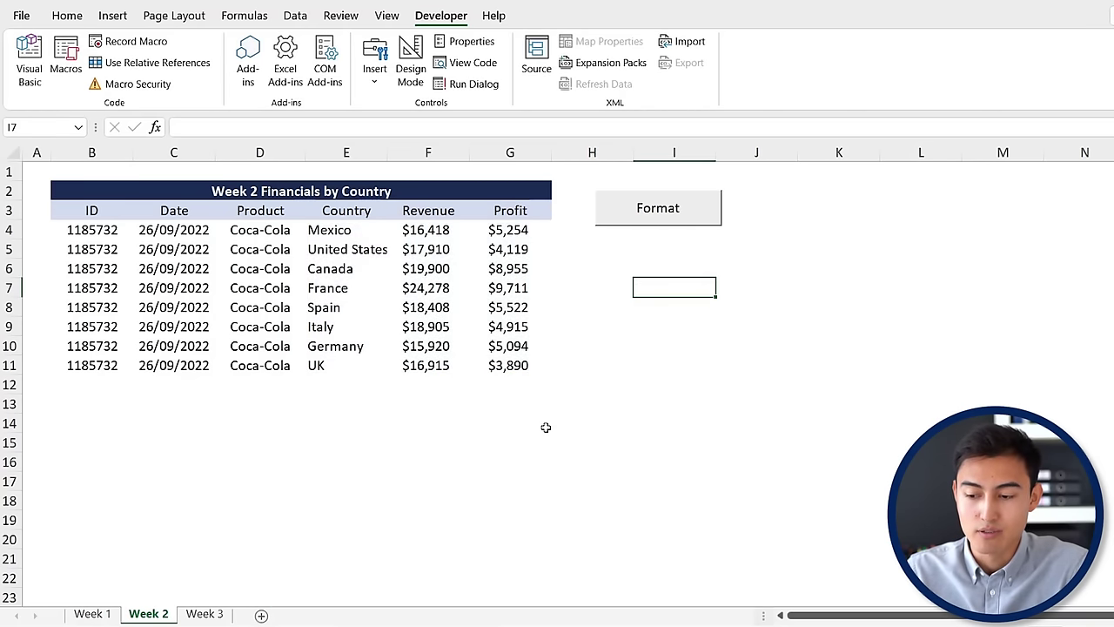
click(641, 222)
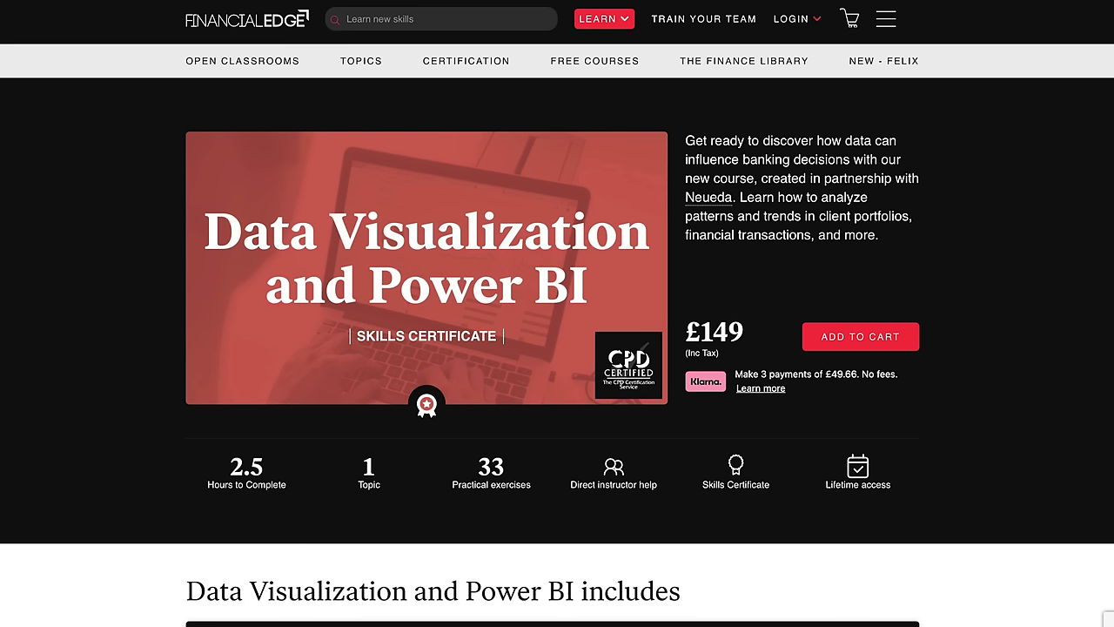
Scroll down the Data Visualization and Power BI course page
scroll(557, 348, down, 5)
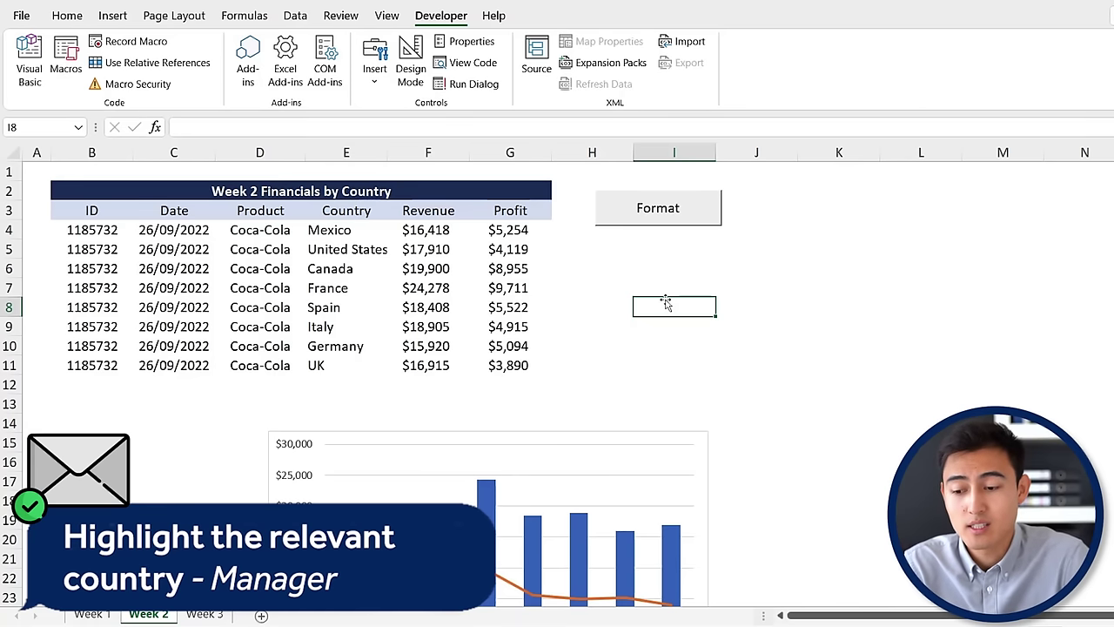
click(210, 282)
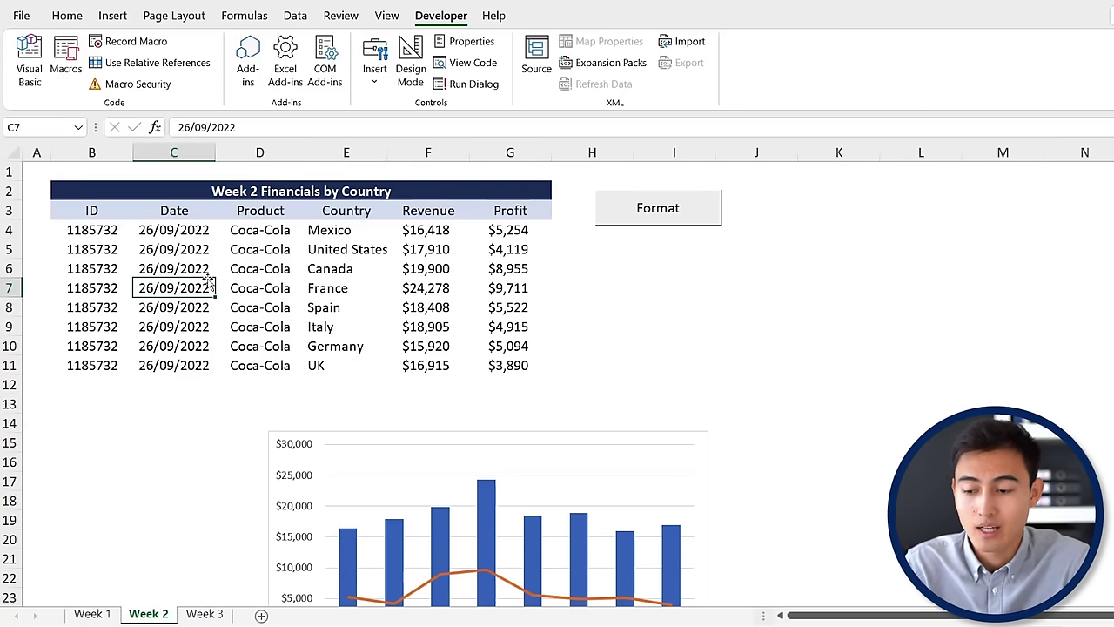
drag(211, 283, 209, 278)
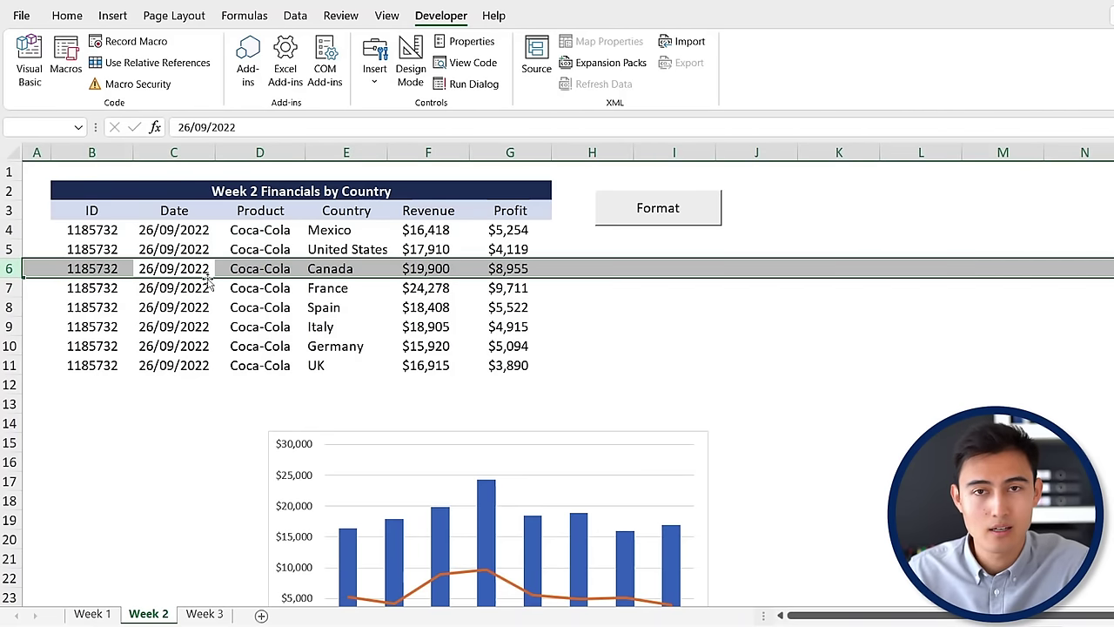
key(Right)
key(Right)
key(Right)
key(Right)
key(Right)
key(Right)
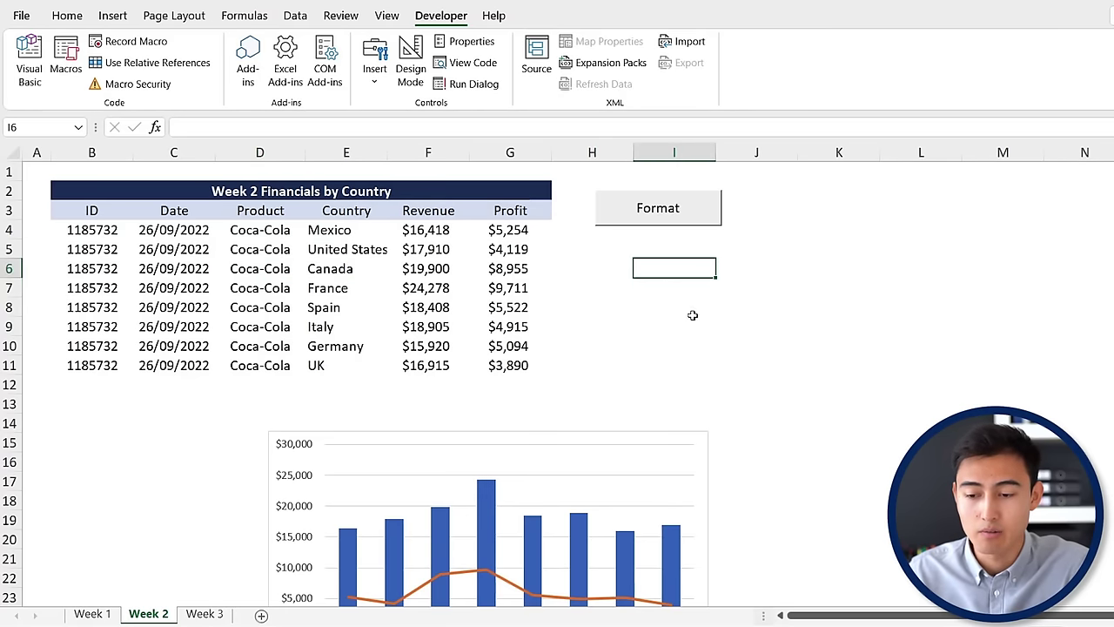
Begin recording a macro named Highlight, stored in This Workbook
click(126, 50)
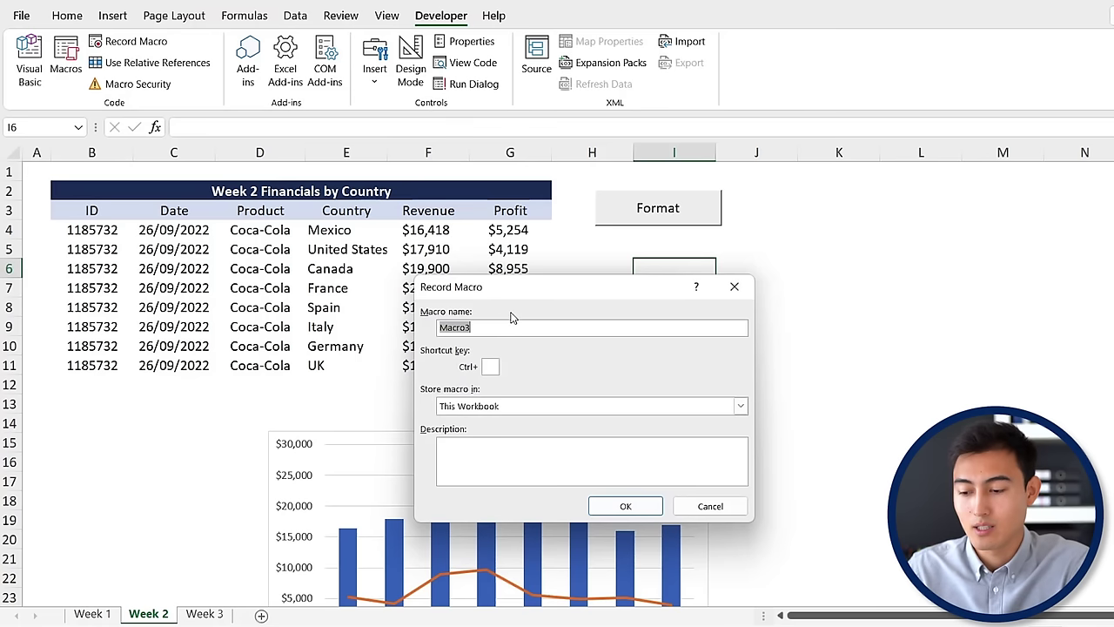
text(Highlight)
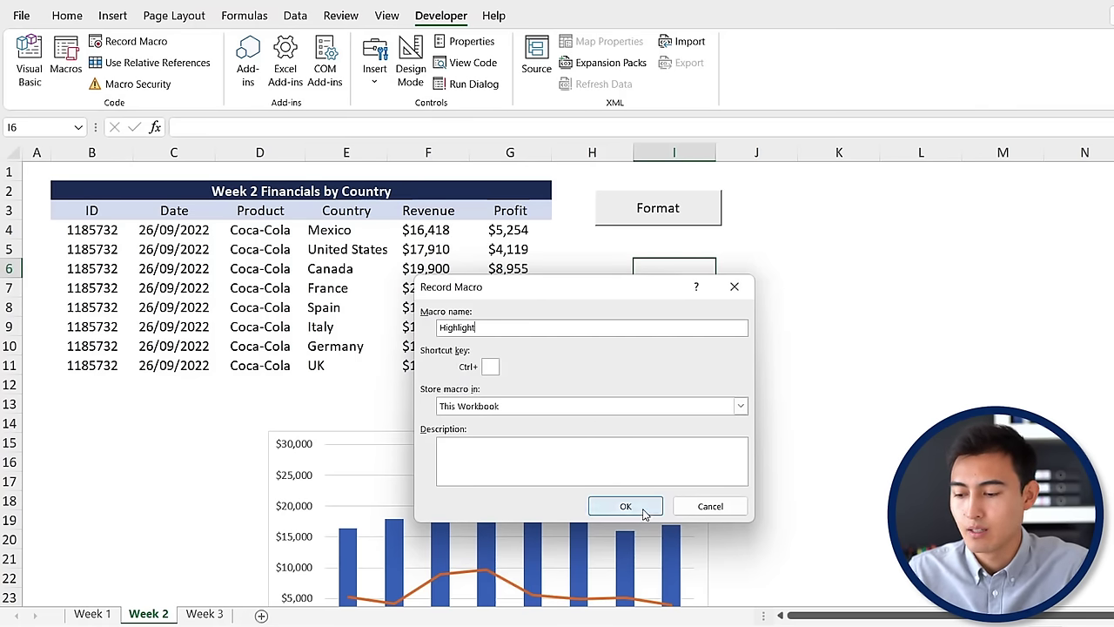
click(625, 507)
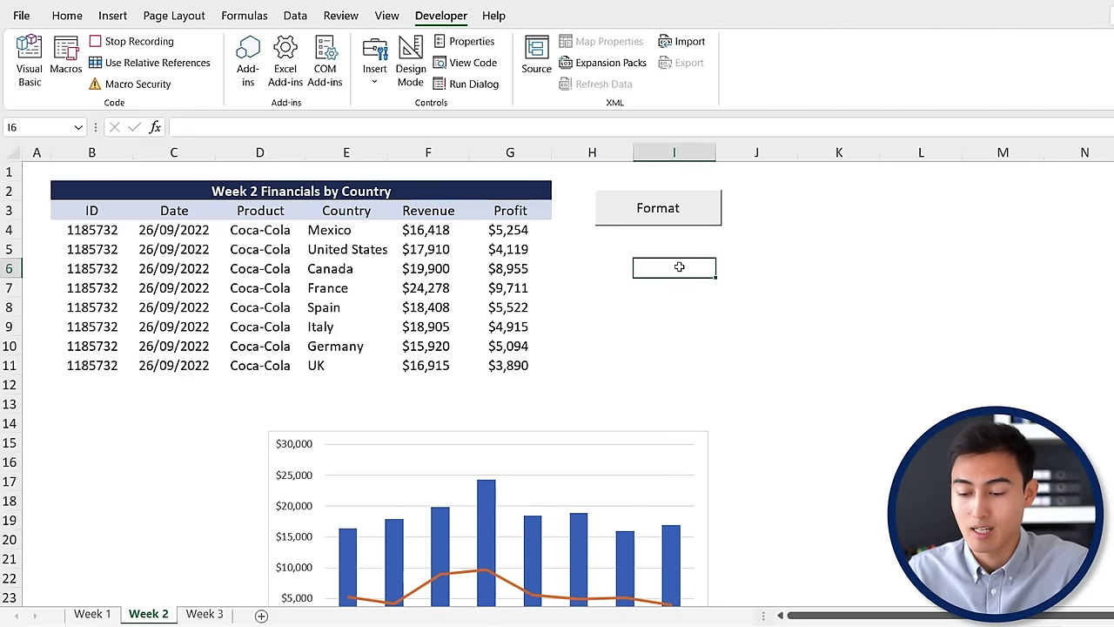
Give cell I6 a light-grey fill
key(alt)
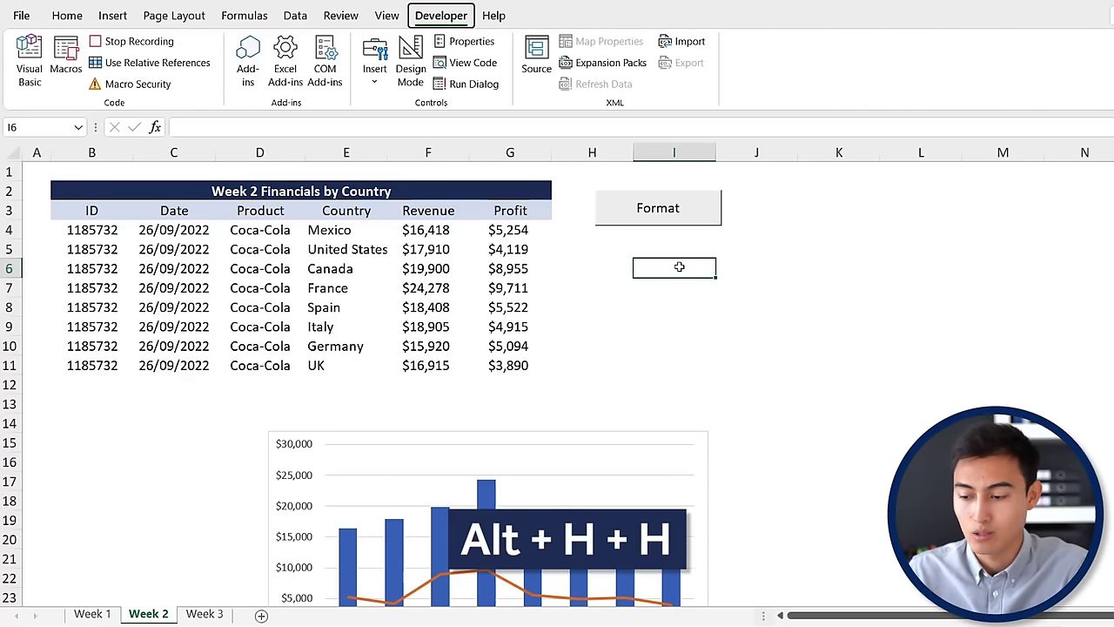
key(h)
key(h)
key(Down)
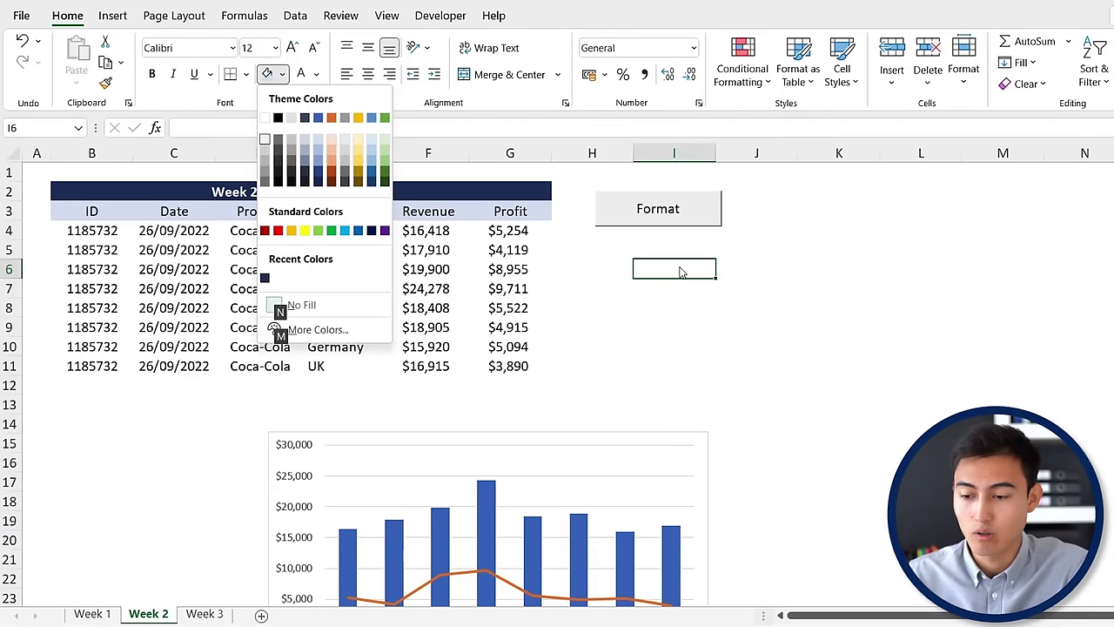
key(Return)
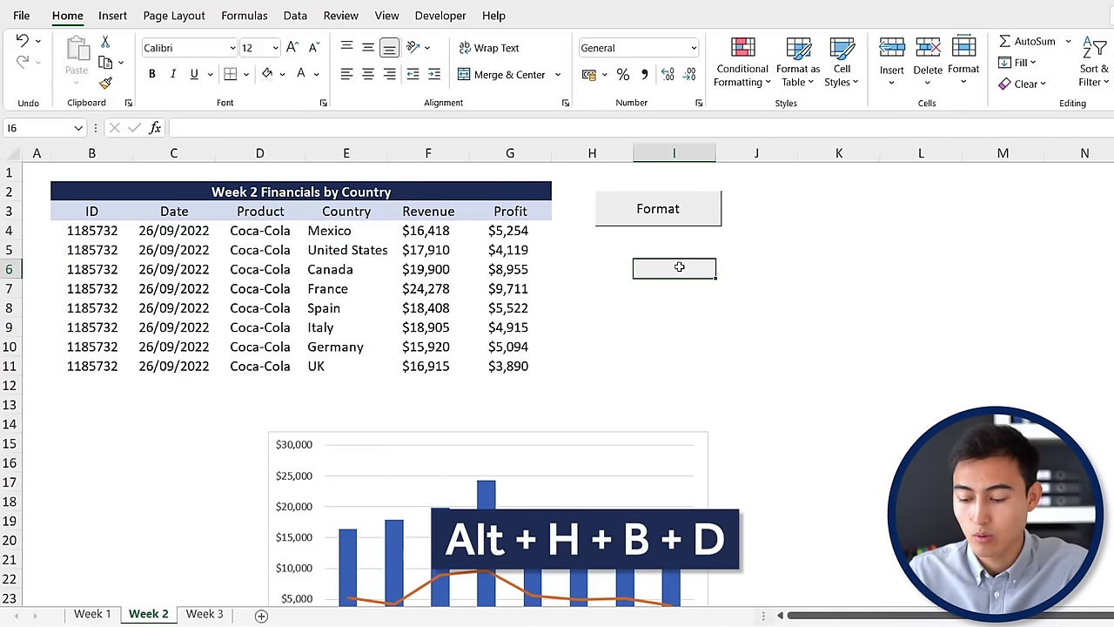
Add top and bottom borders to cell I6 and make it bold
key(alt)
key(h)
key(b)
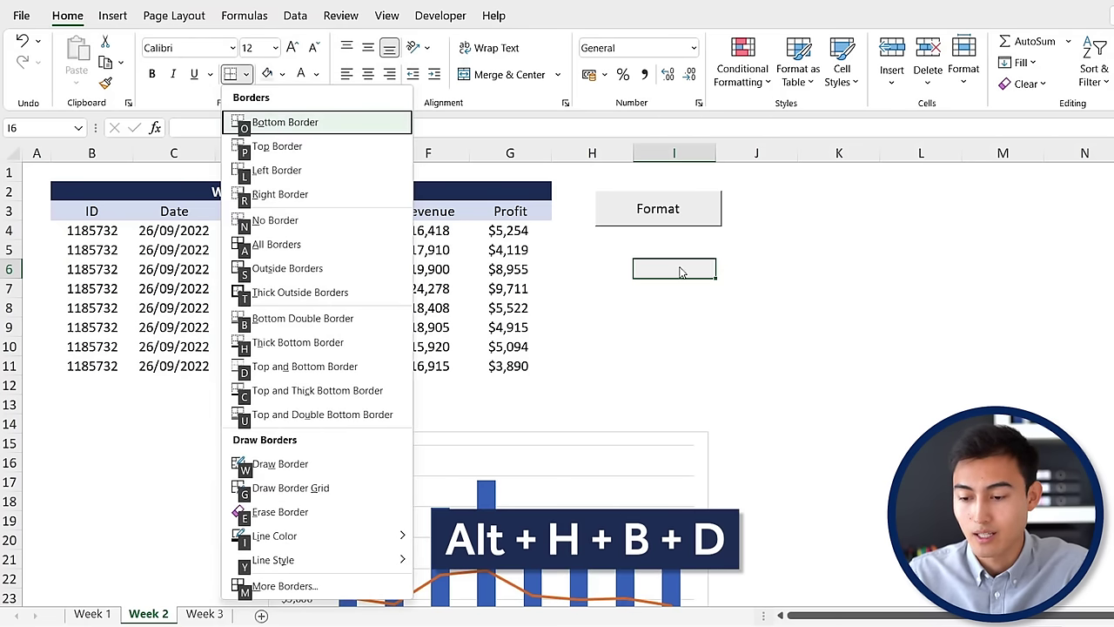
key(d)
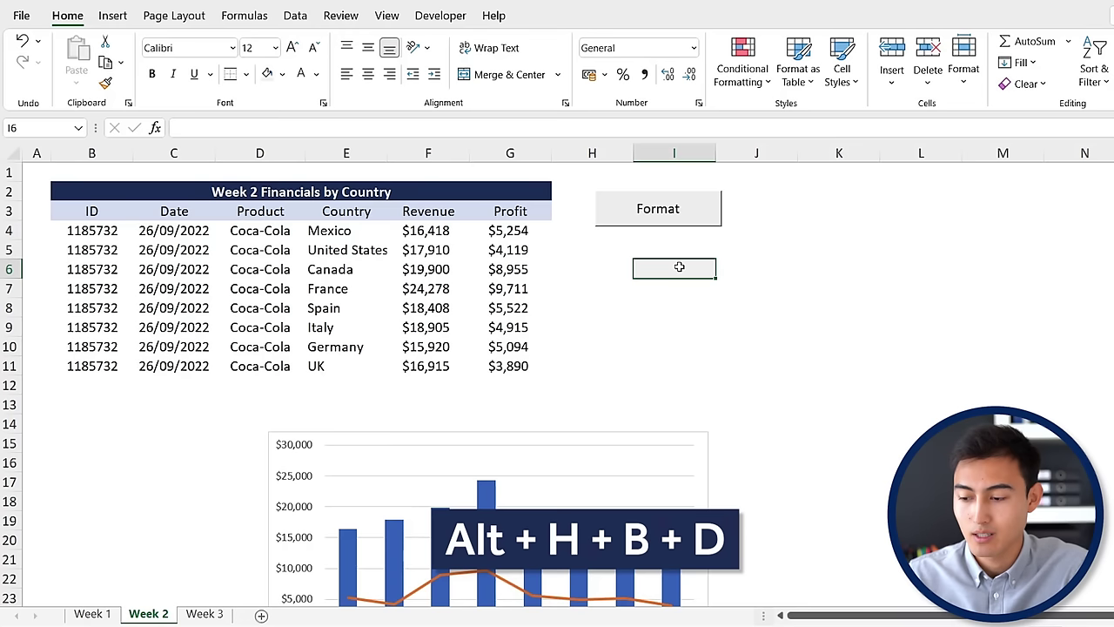
key(Down)
key(Down)
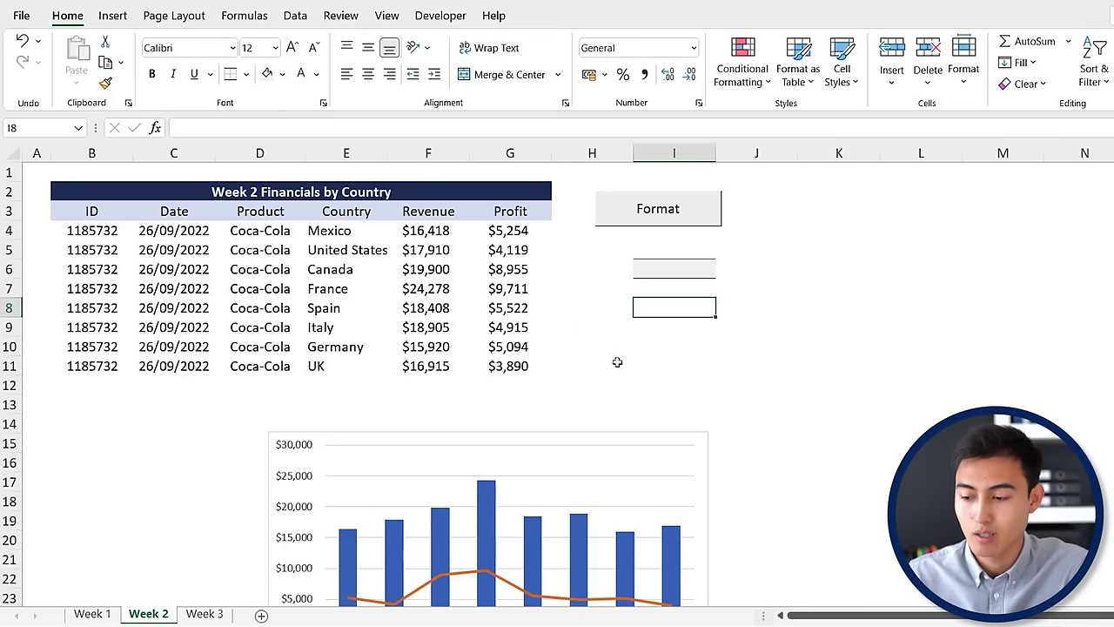
click(688, 269)
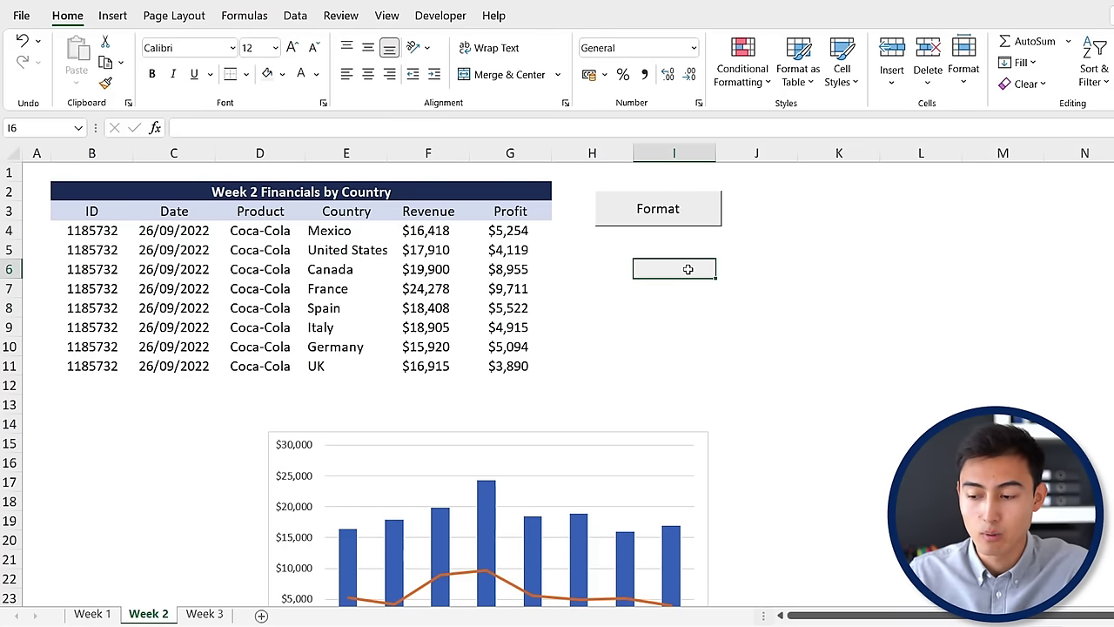
key(ctrl+b)
key(ctrl+b)
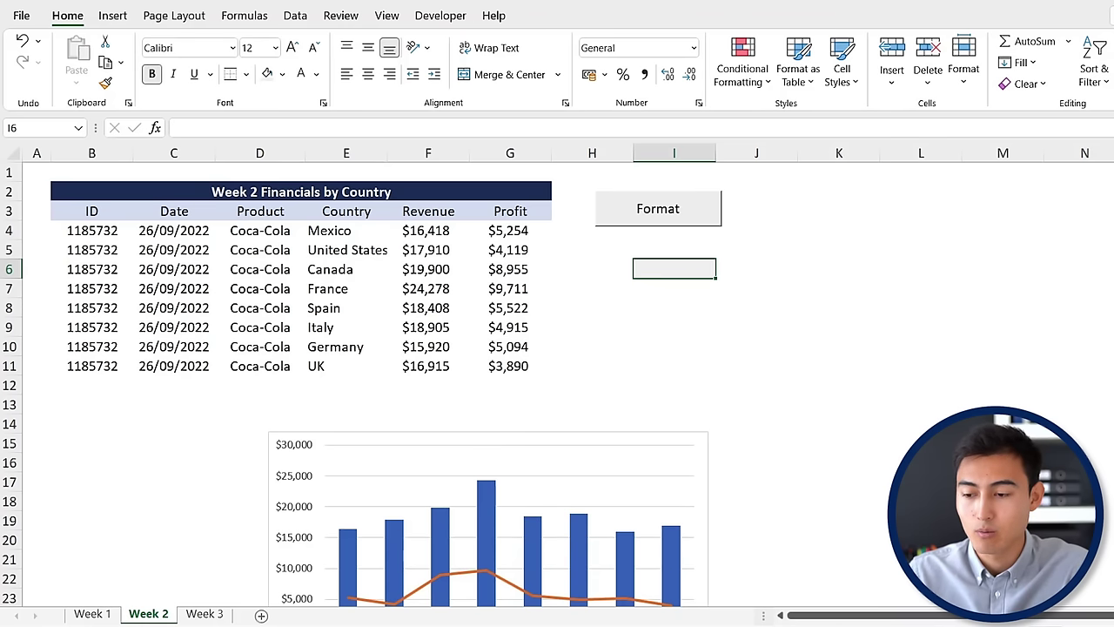
click(441, 16)
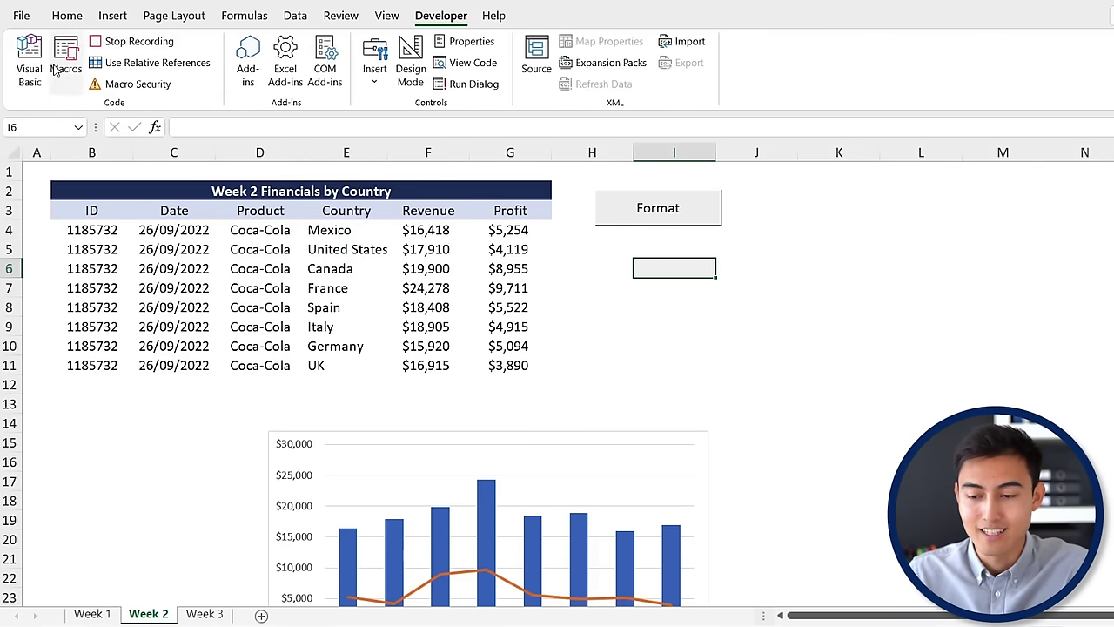
Stop recording and add a button below Format that runs the Highlight macro
click(134, 42)
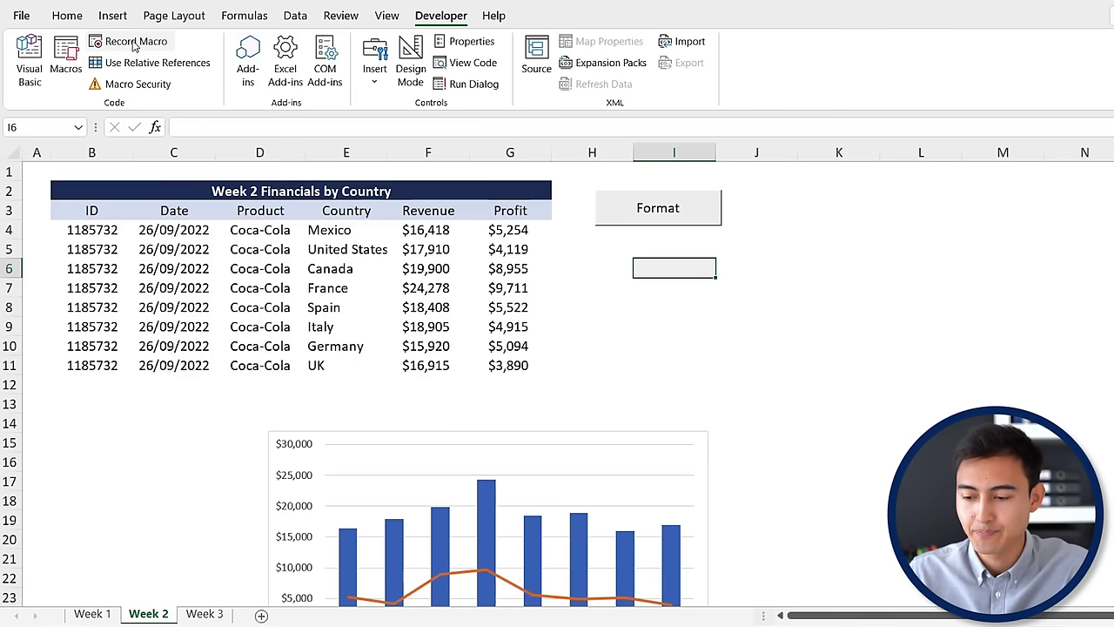
click(374, 70)
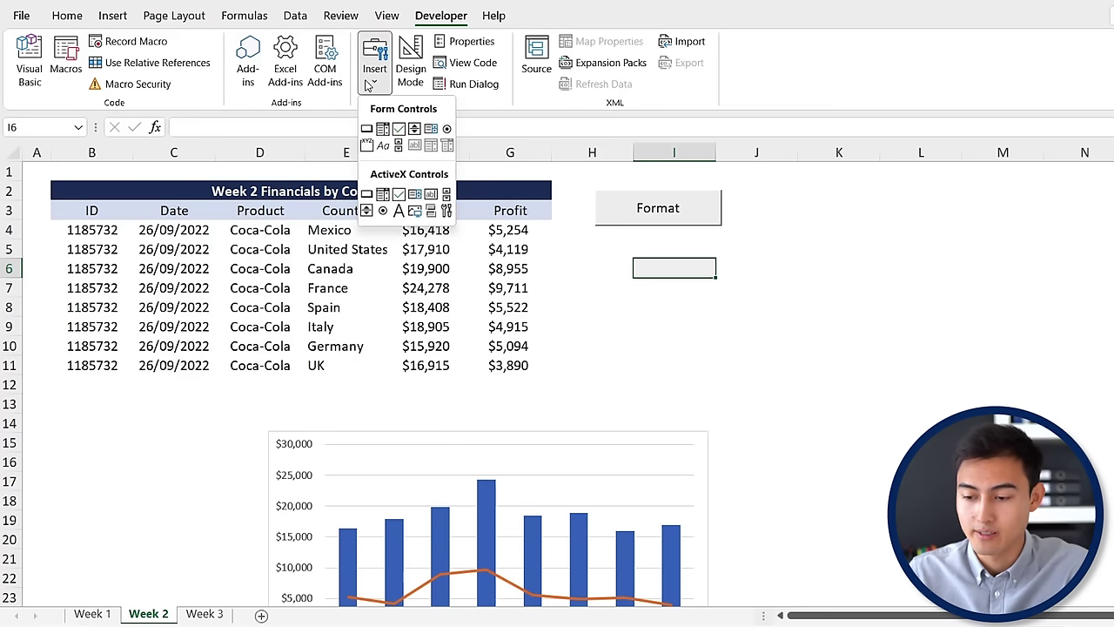
click(366, 130)
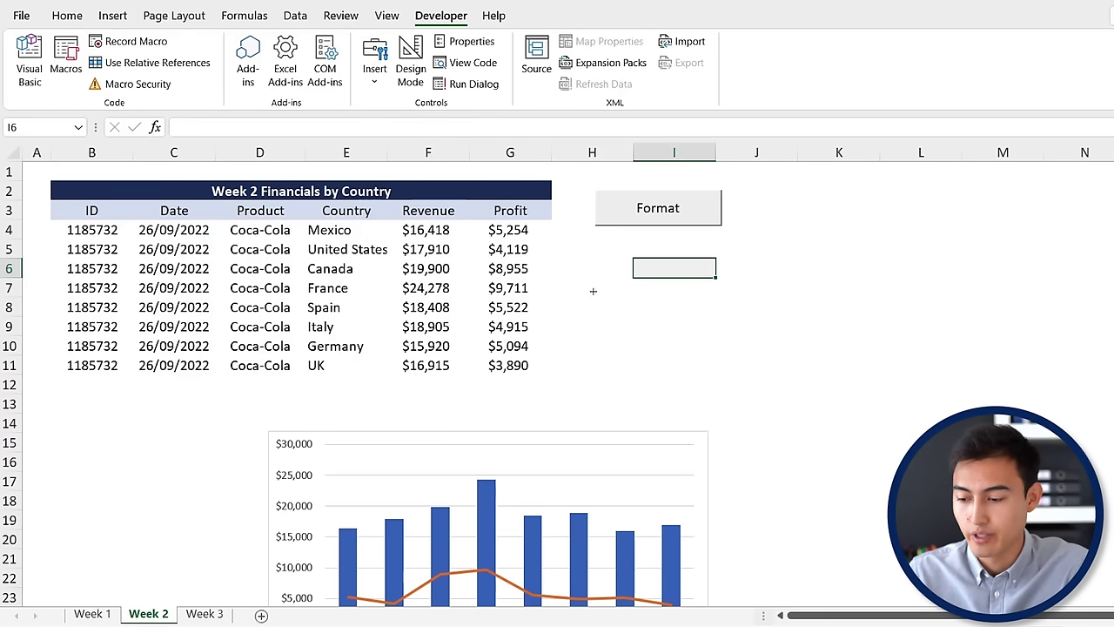
drag(597, 292, 727, 333)
click(441, 323)
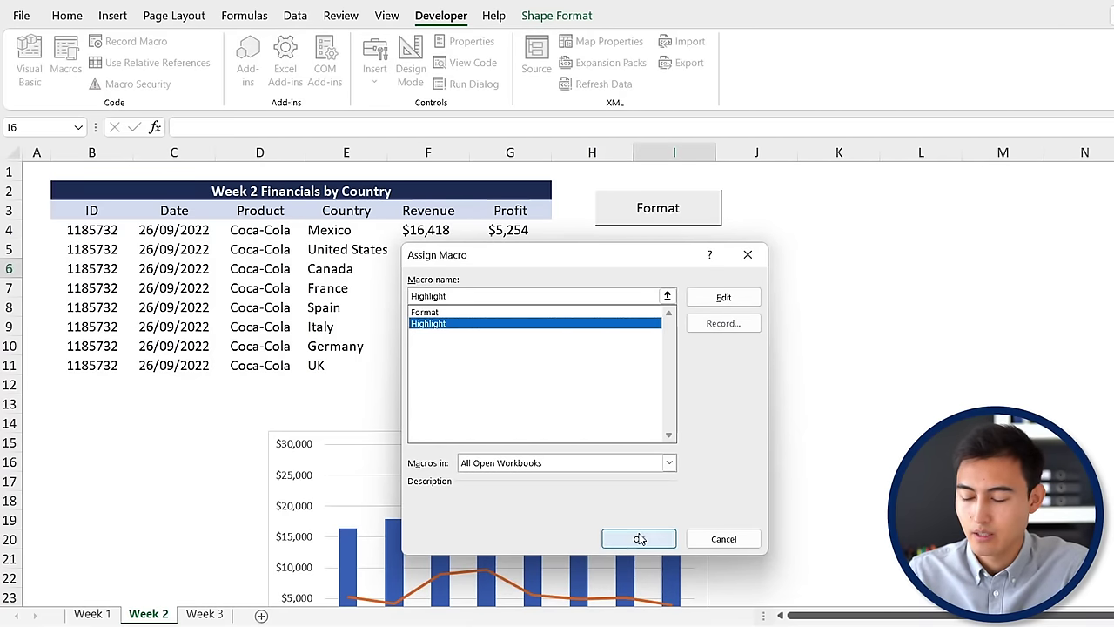
click(640, 540)
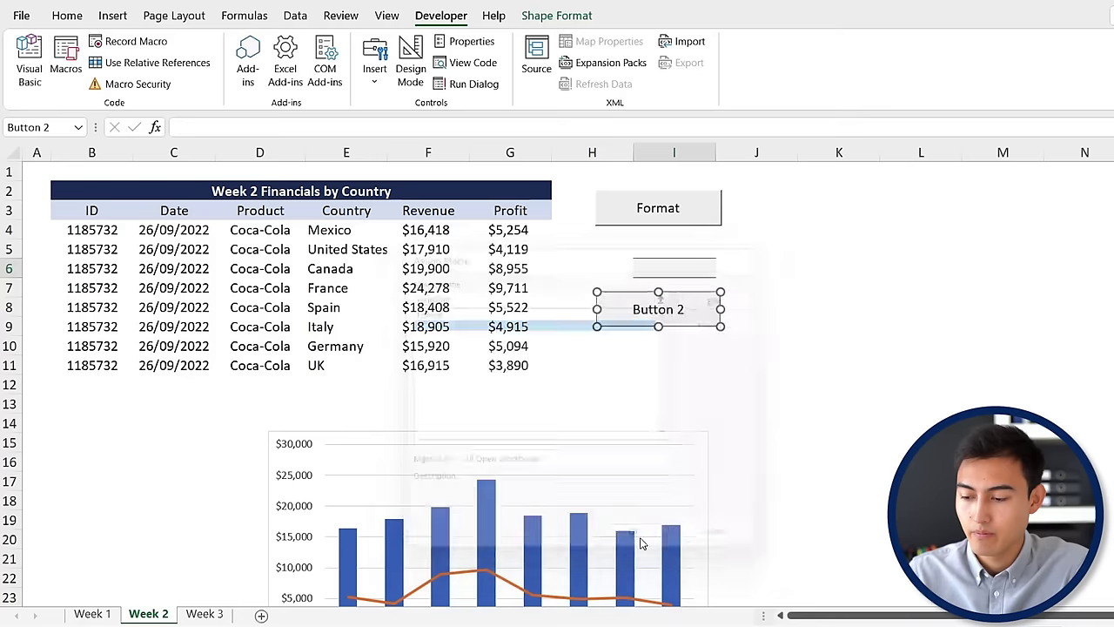
Relabel the new button from 'Button 2' to 'Highlight'
click(659, 302)
text(Highlight)
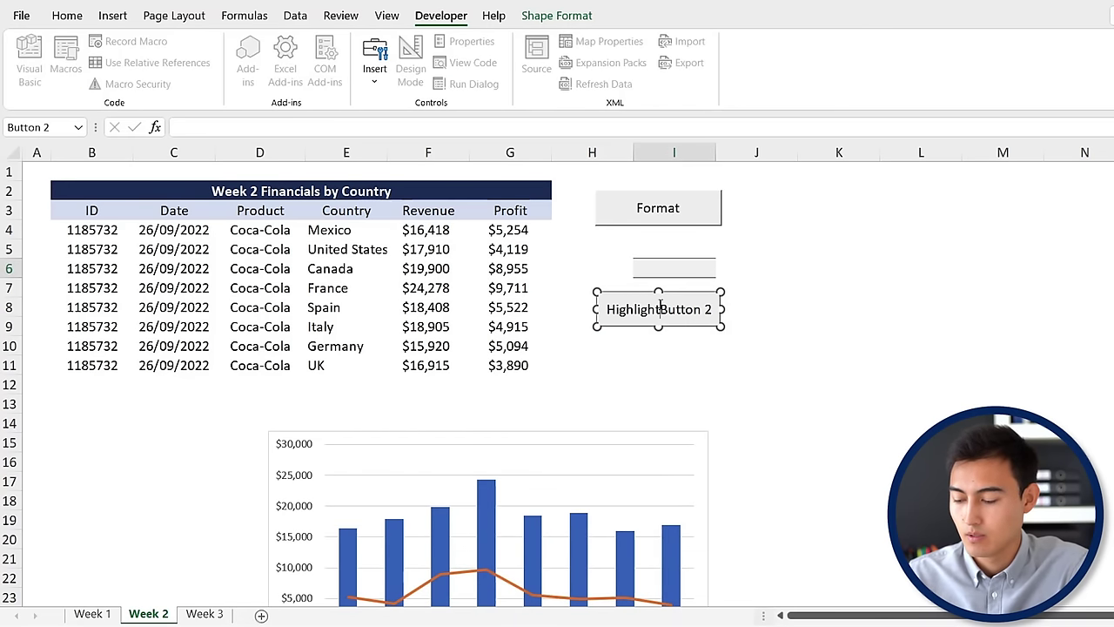
key(shift+End)
key(Delete)
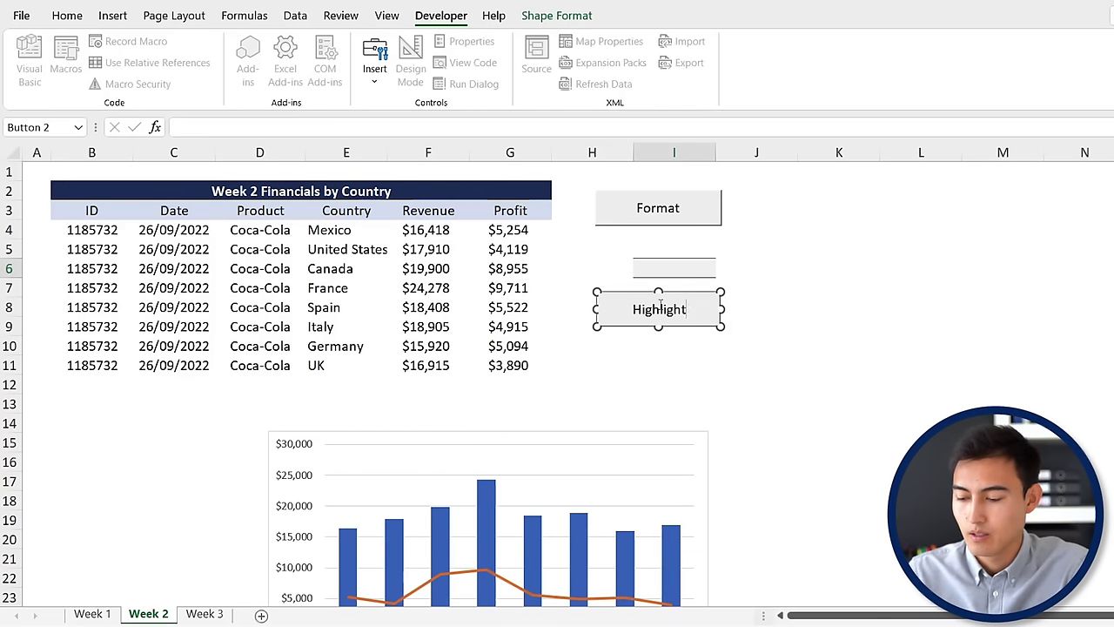
click(743, 380)
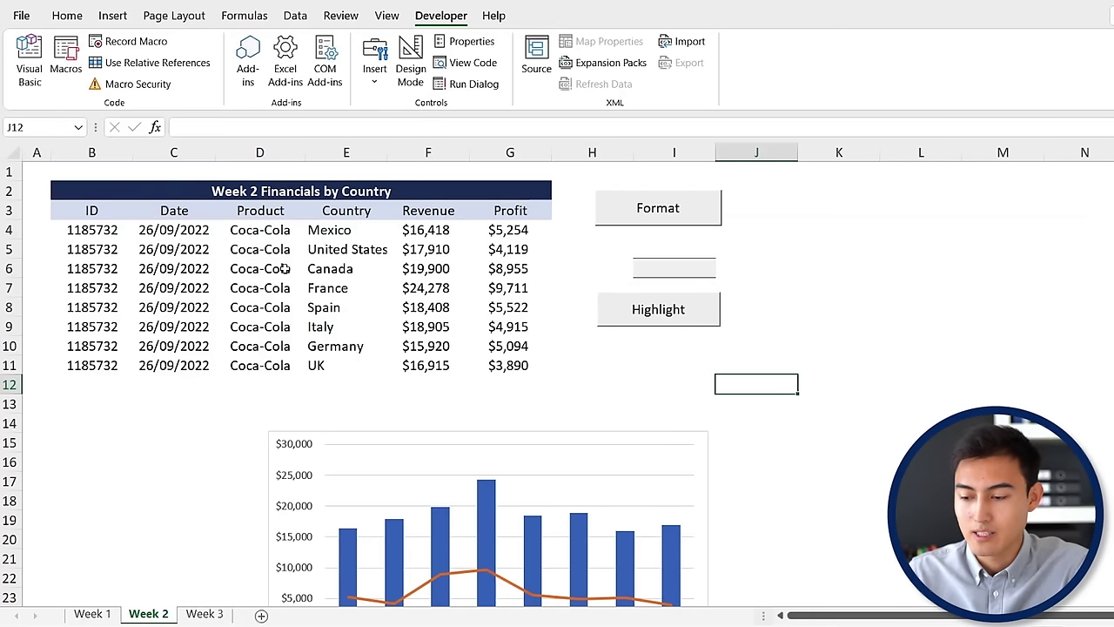
Select the whole Canada row and run the Highlight macro on it
click(222, 268)
key(Left)
key(Left)
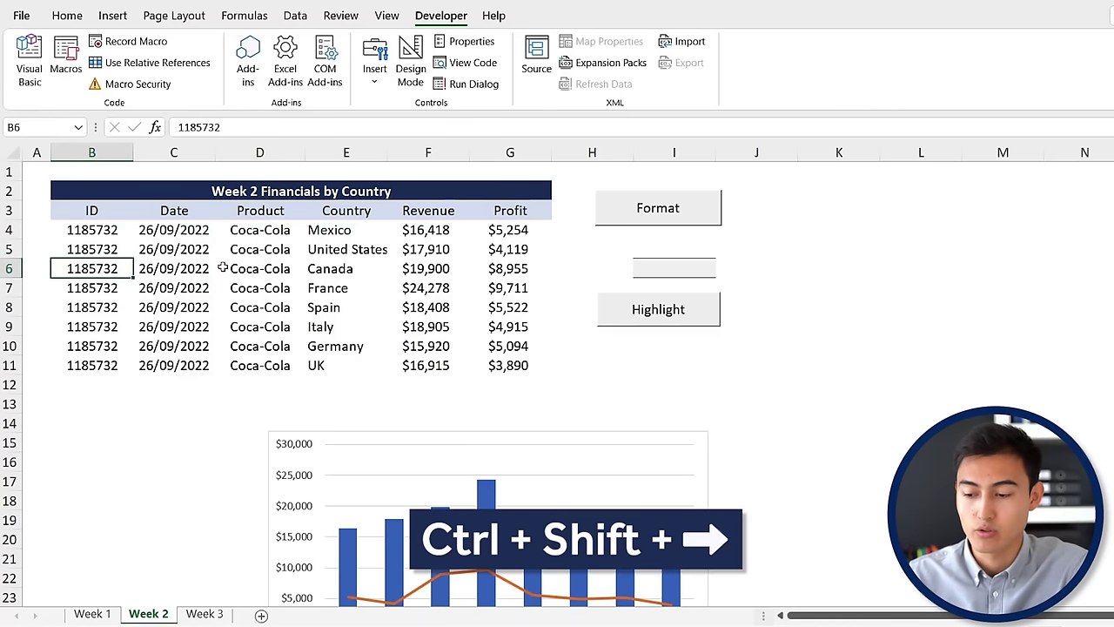
key(ctrl+shift+Right)
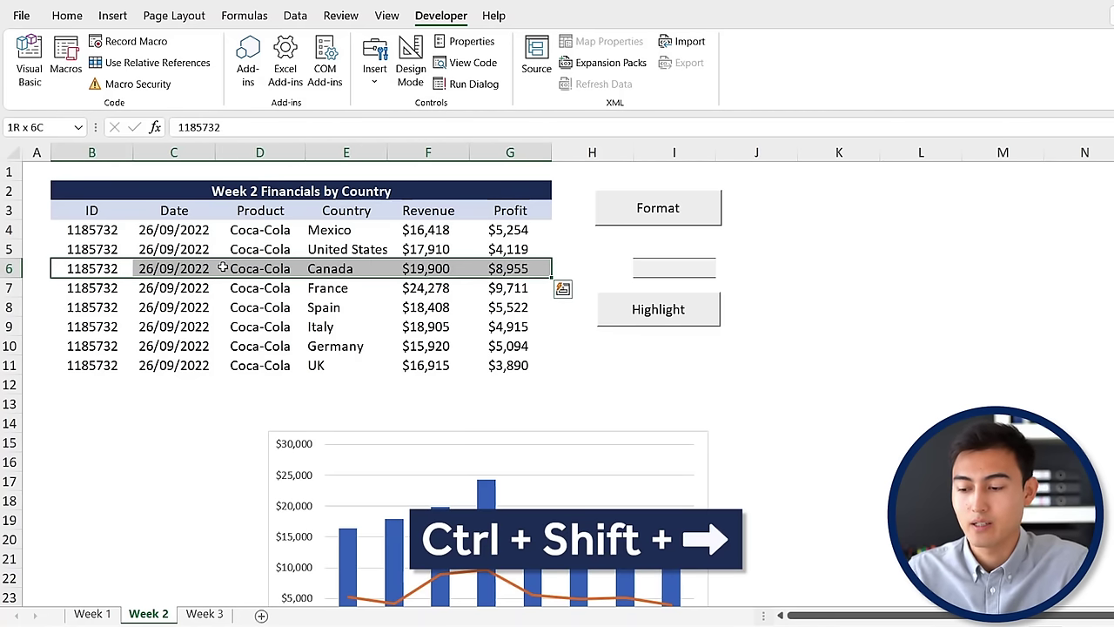
click(677, 312)
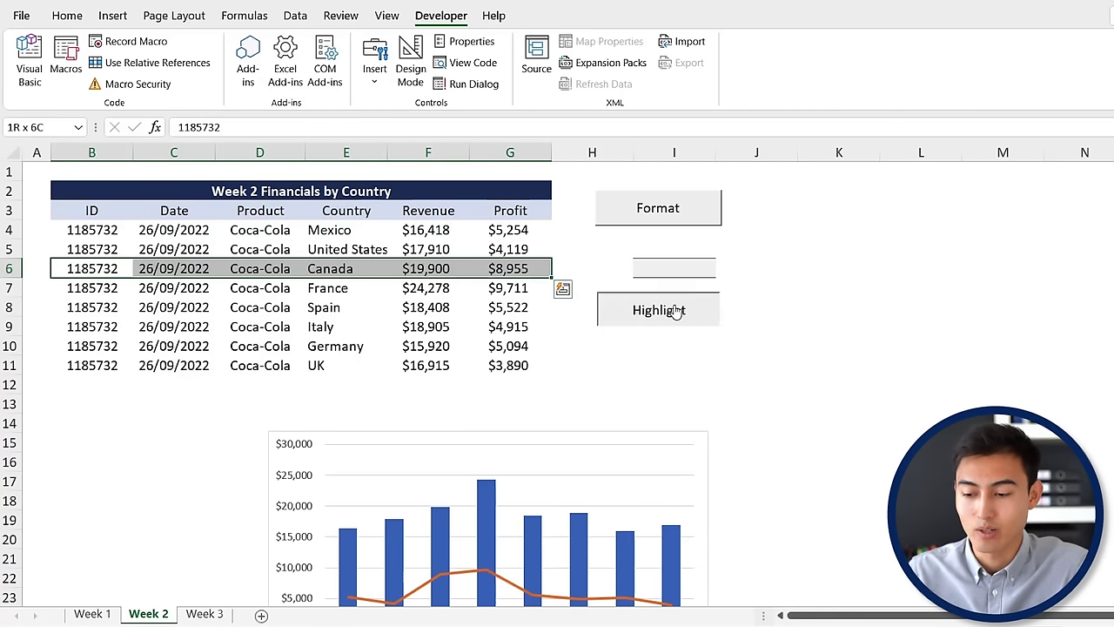
click(719, 380)
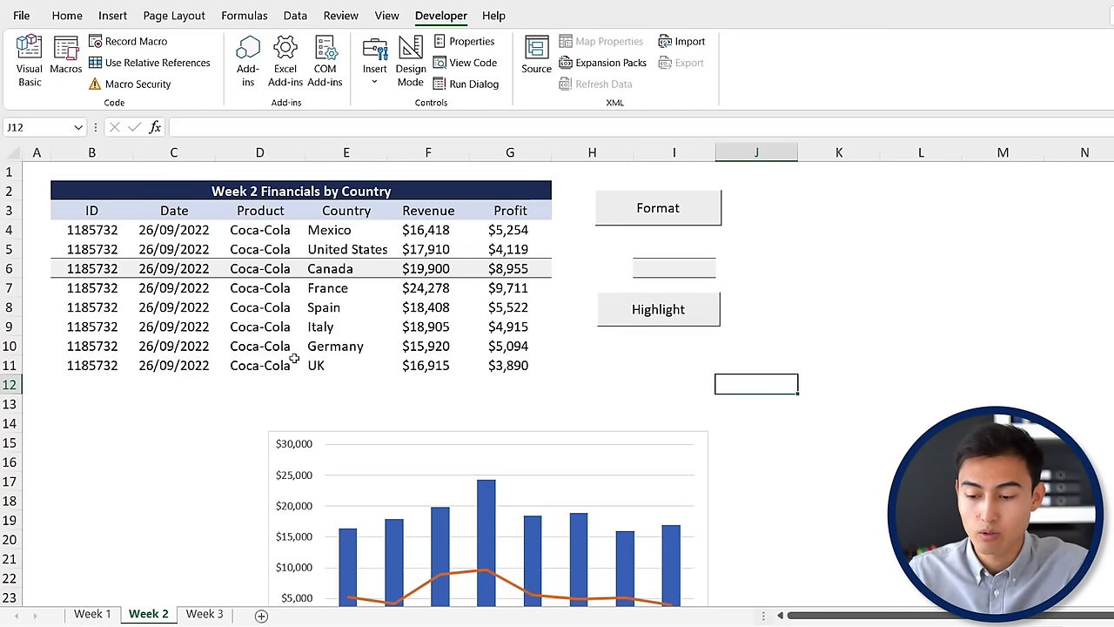
Run the Highlight macro on Germany's cell E10, then reselect the Germany cell
click(354, 350)
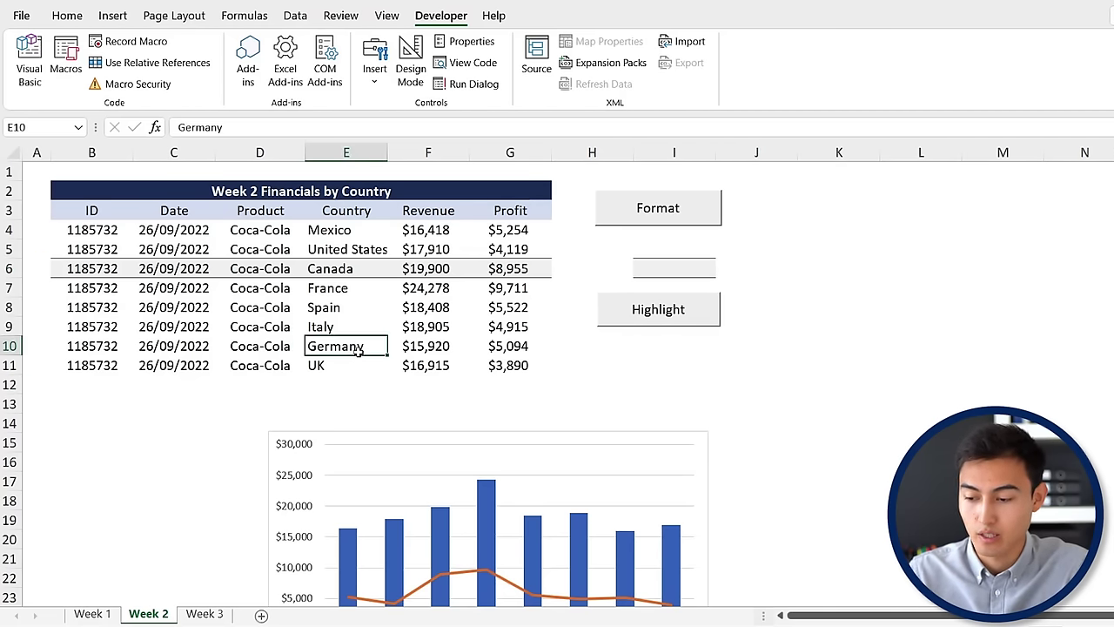
click(644, 311)
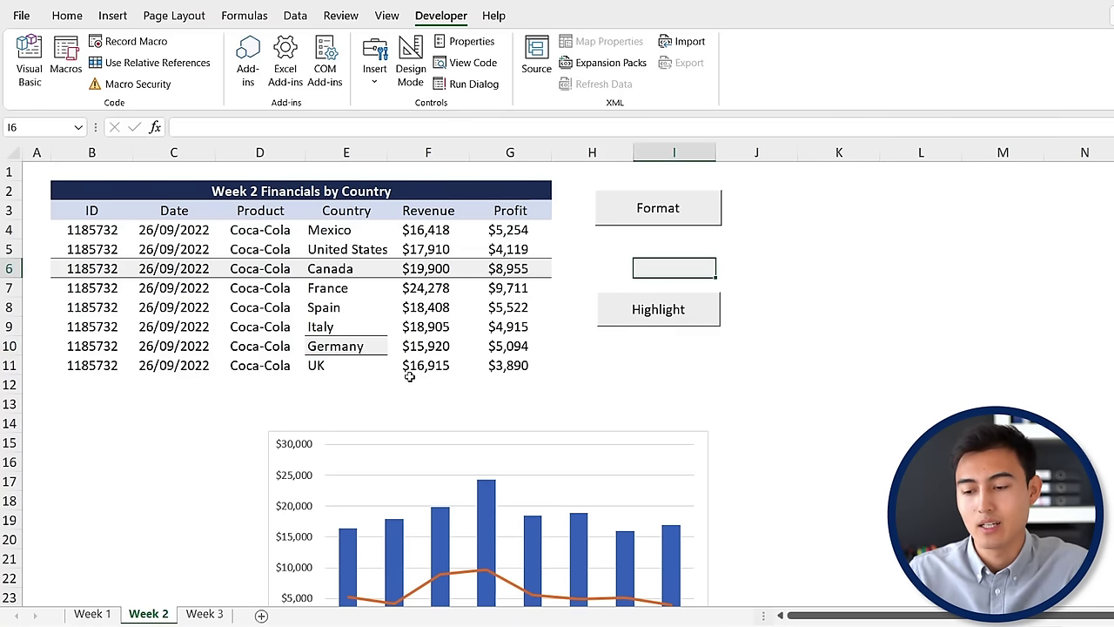
drag(409, 383, 353, 351)
click(353, 350)
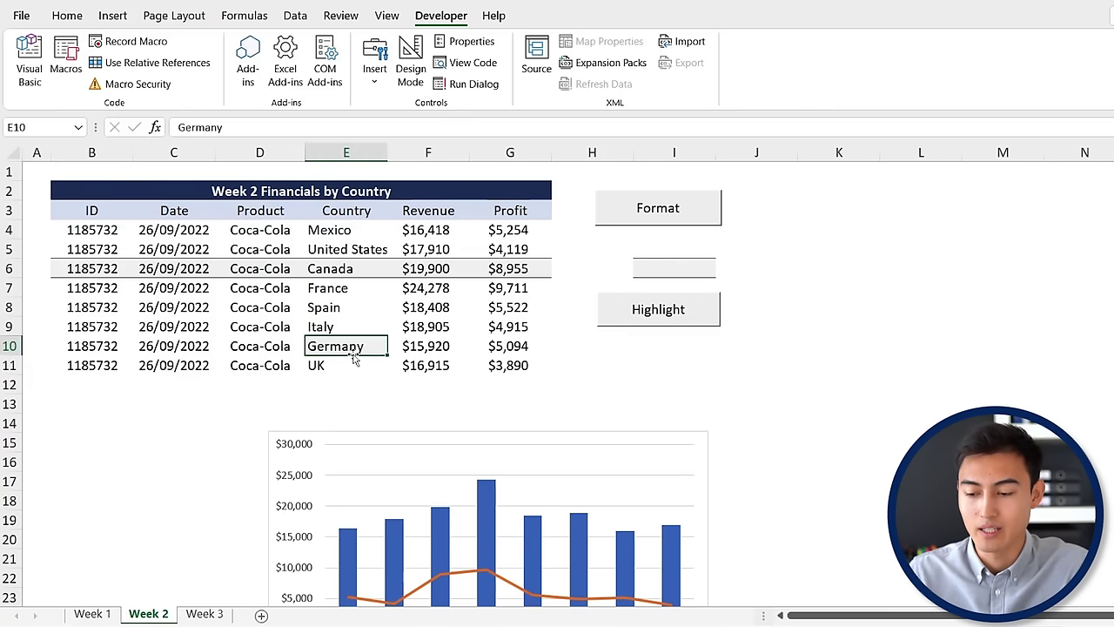
click(455, 342)
key(Left)
click(67, 15)
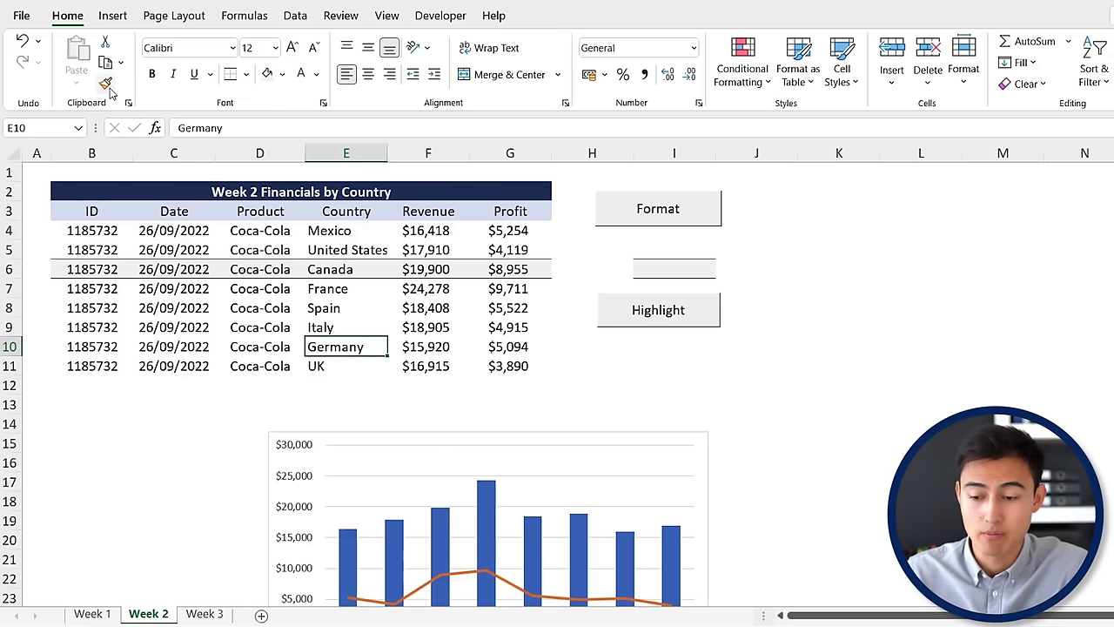
Place the Career Principles logo below the buttons and assign it the Highlight macro
click(106, 302)
key(ctrl+shift+Right)
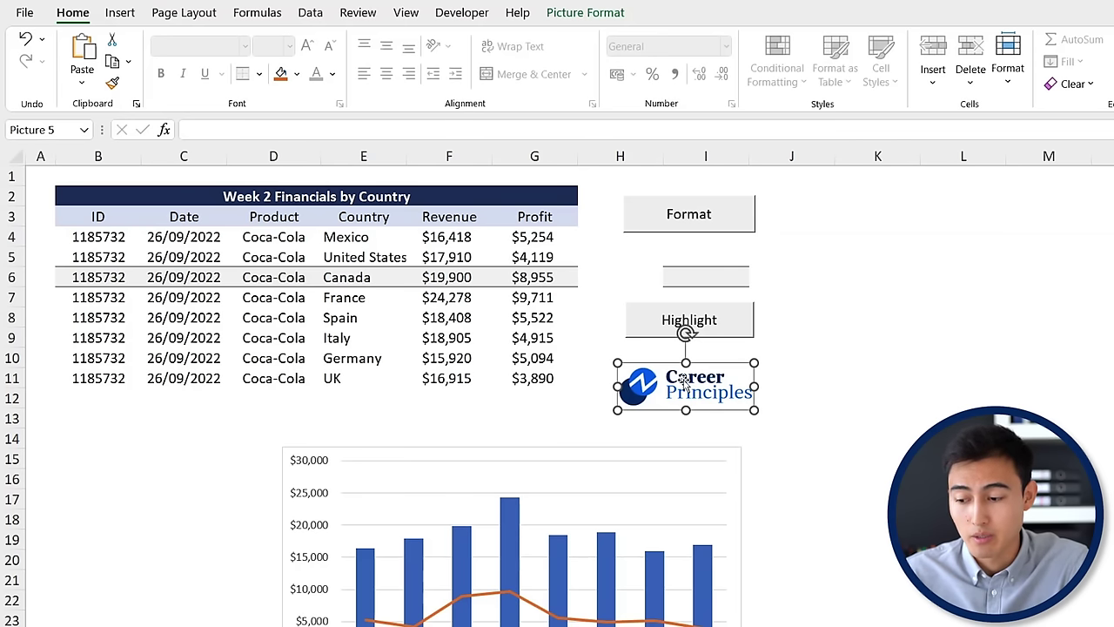
click(851, 405)
click(687, 387)
right_click(688, 389)
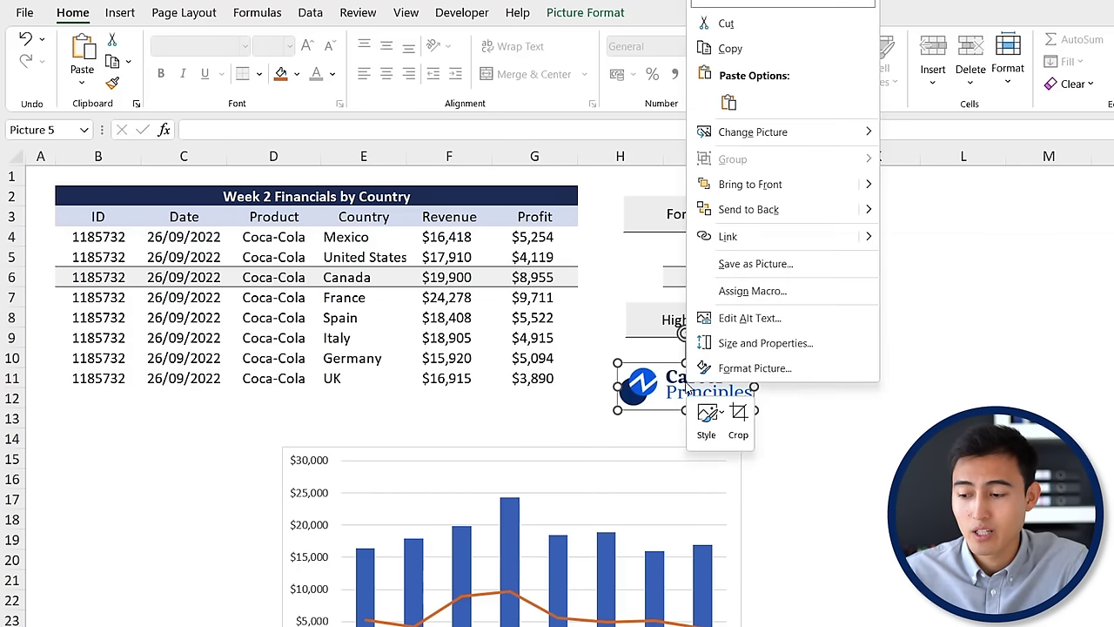
click(844, 301)
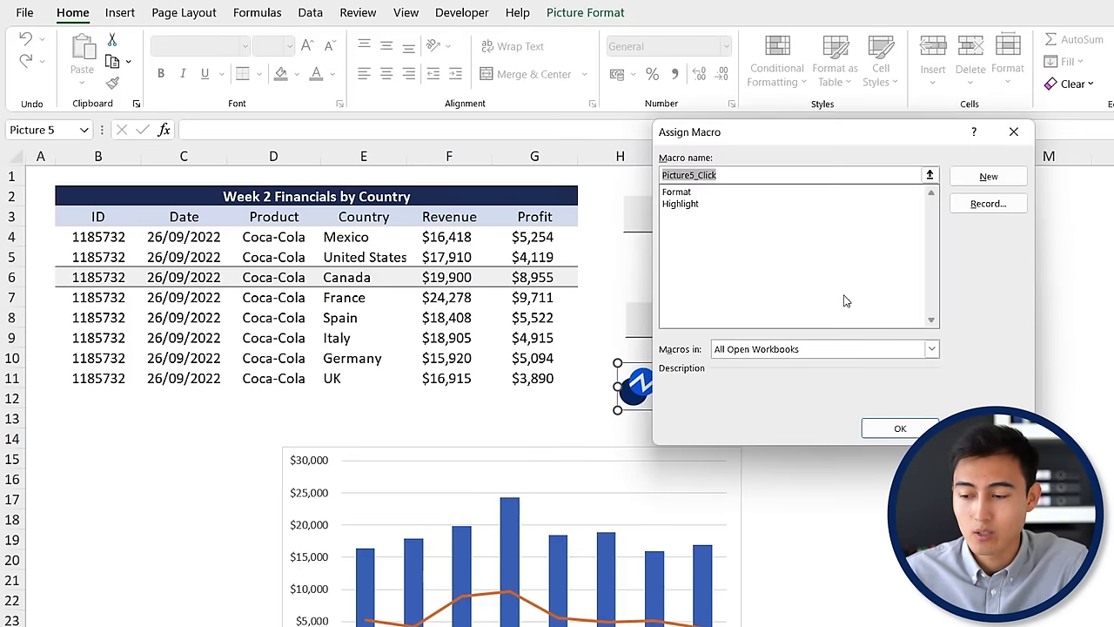
click(694, 205)
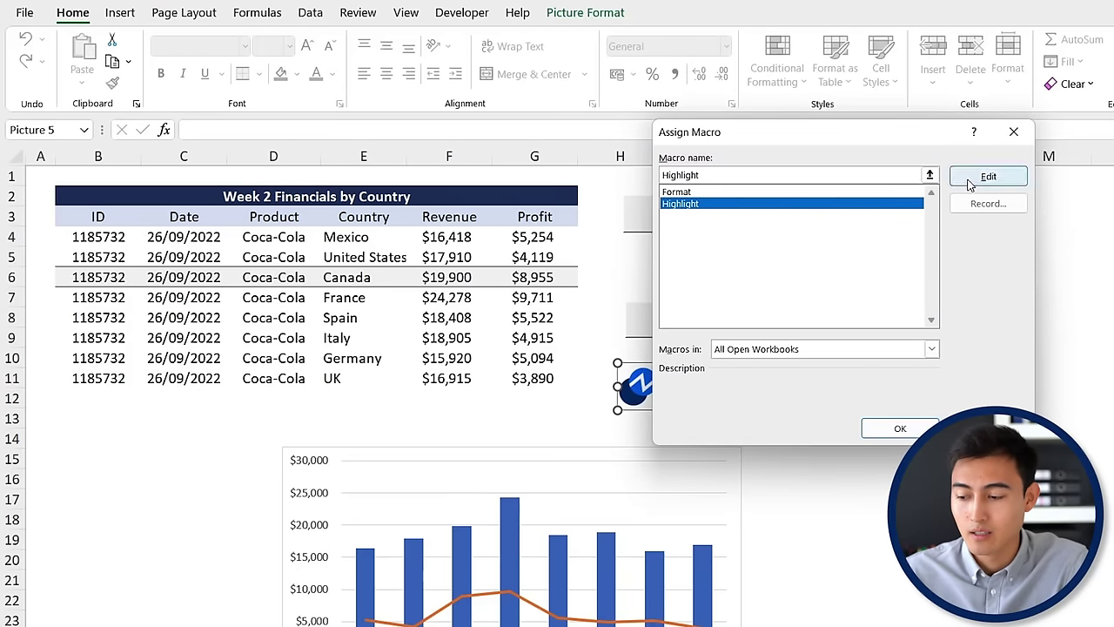
click(879, 429)
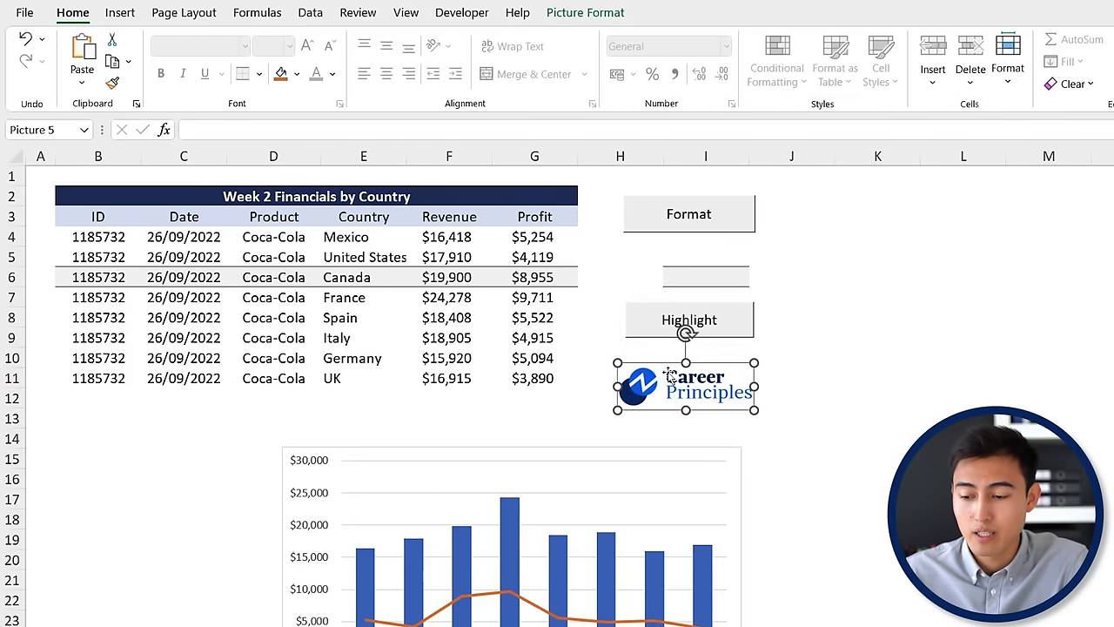
Run Highlight on Italy's ID cell B9 by clicking the logo, then select cell B11
click(444, 338)
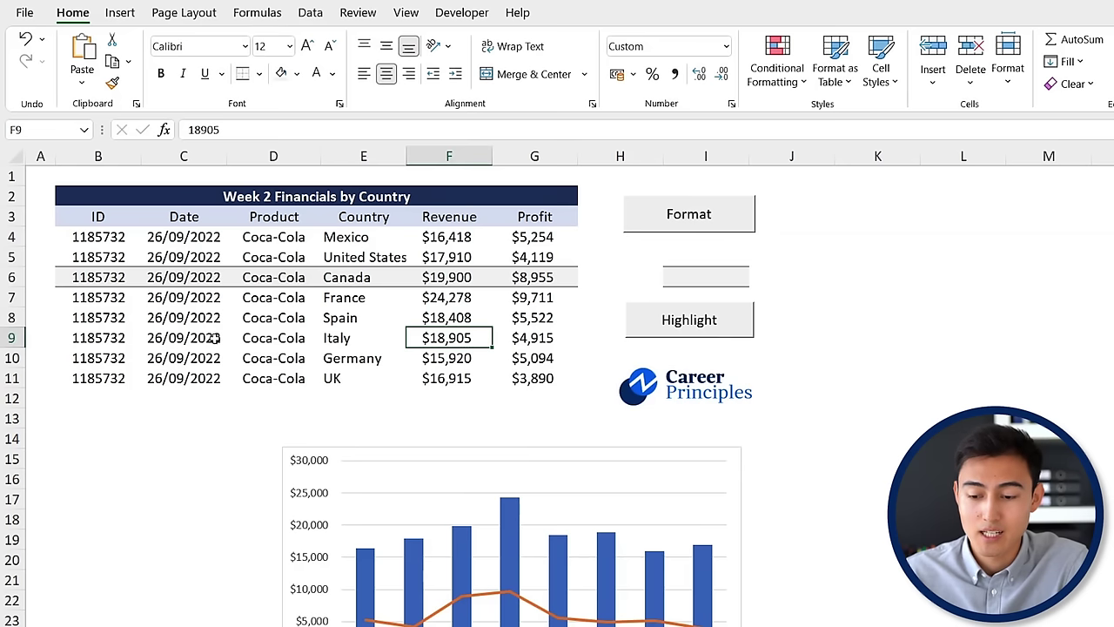
click(83, 336)
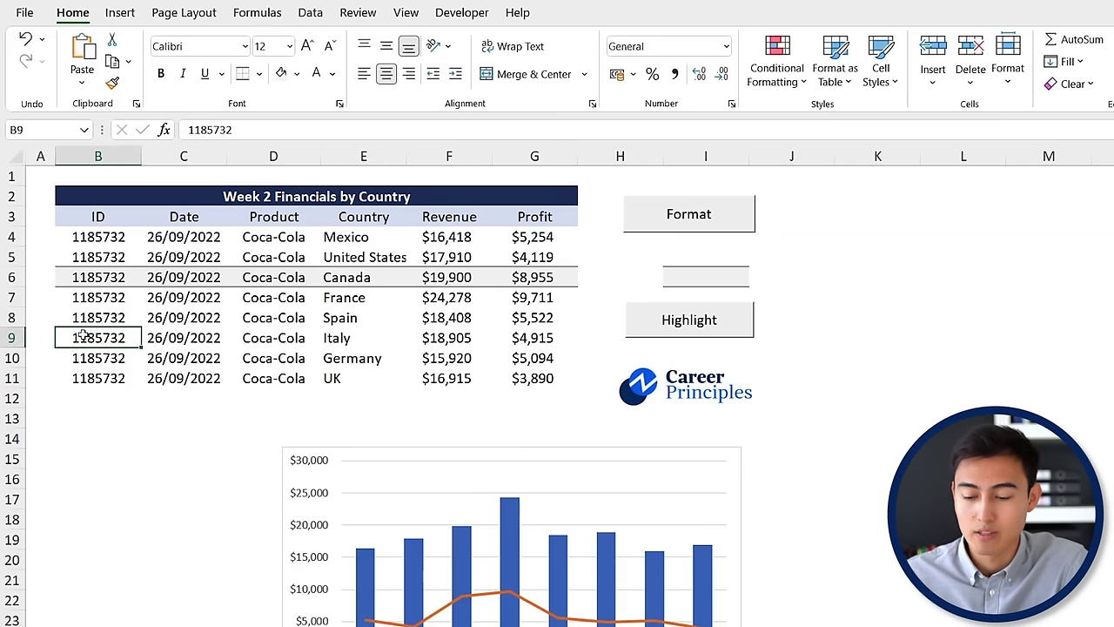
click(711, 399)
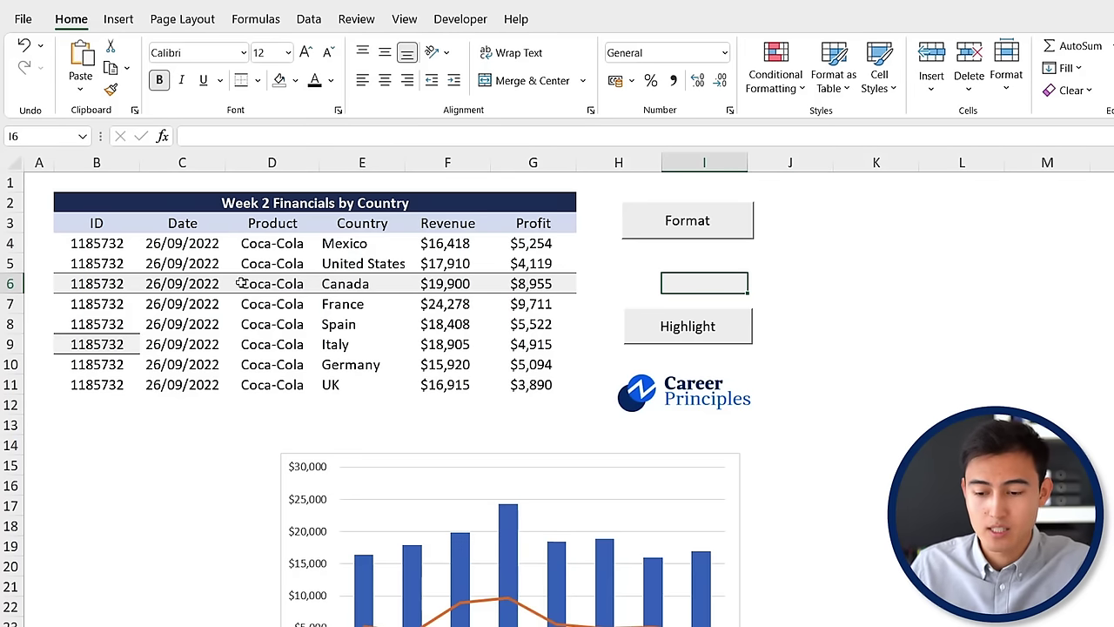
click(99, 383)
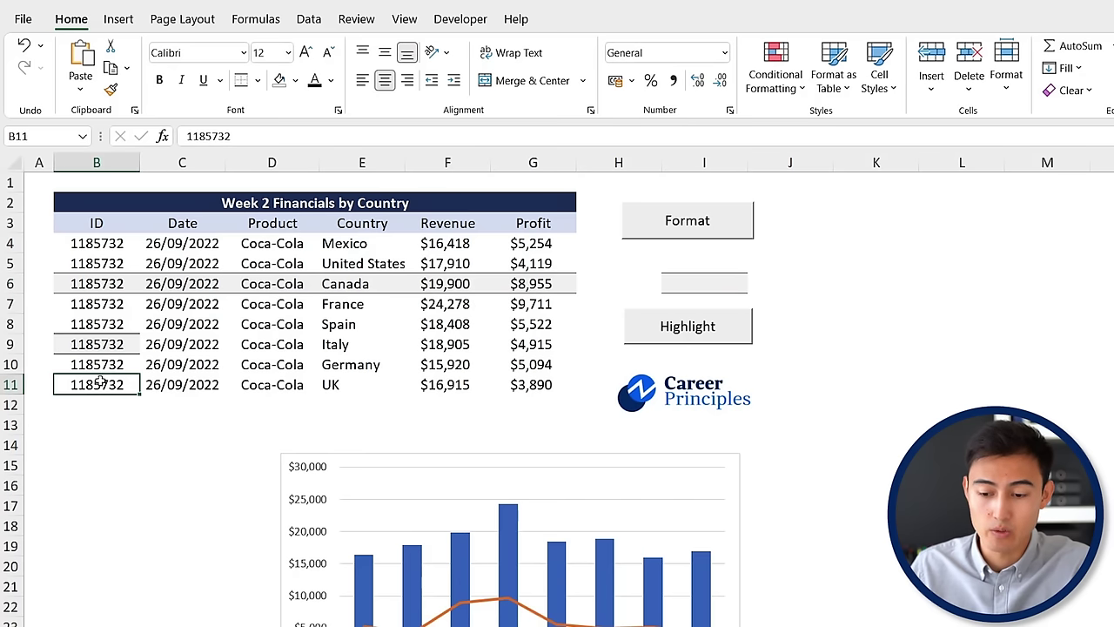
Switch to the Week 3 sheet and select the Portugal through Austria rows
key(ctrl+Page_Down)
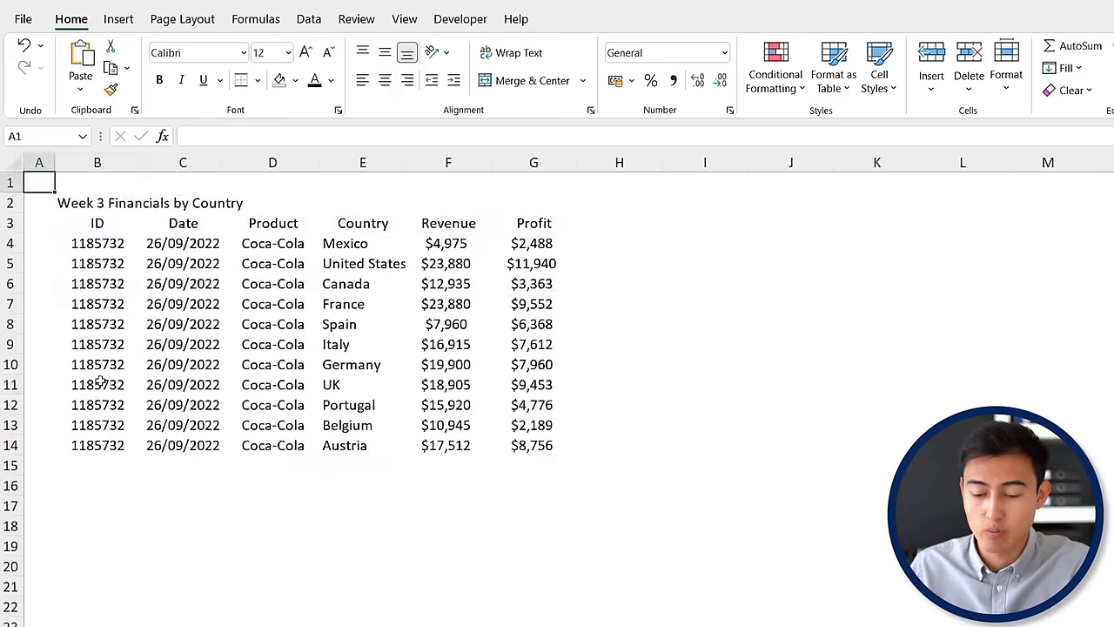
click(104, 407)
key(shift+space)
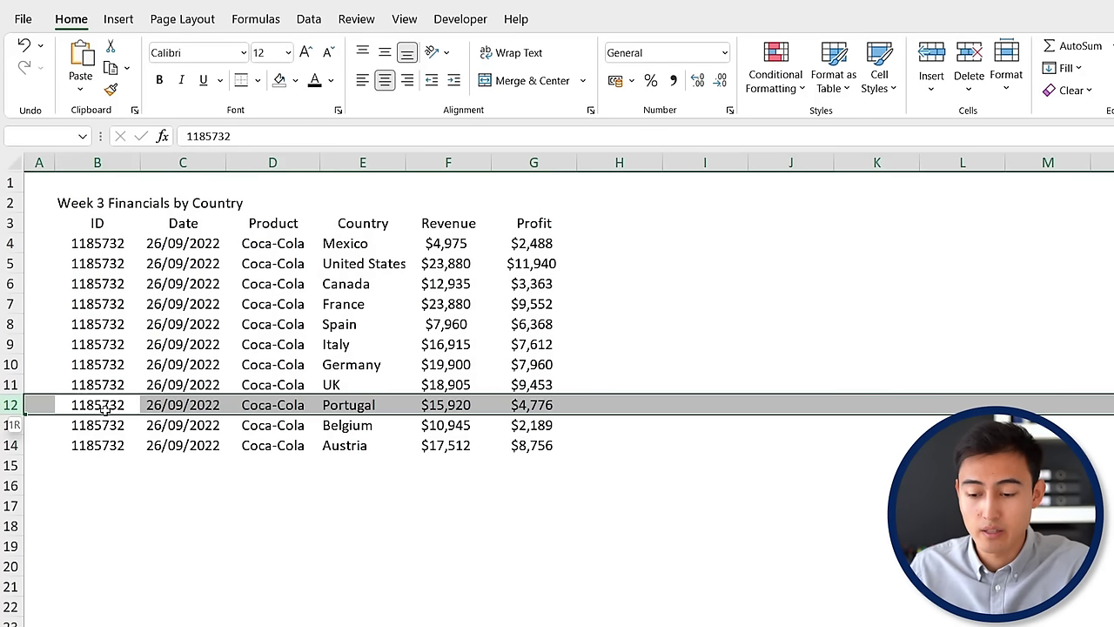
key(shift+Down)
key(shift+Down)
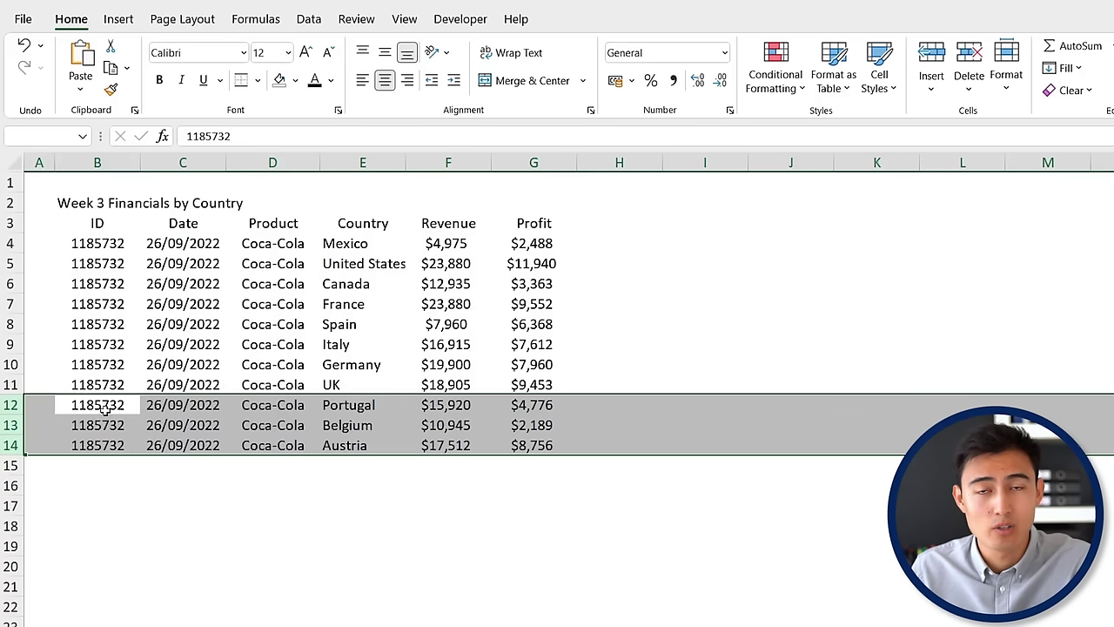
click(268, 341)
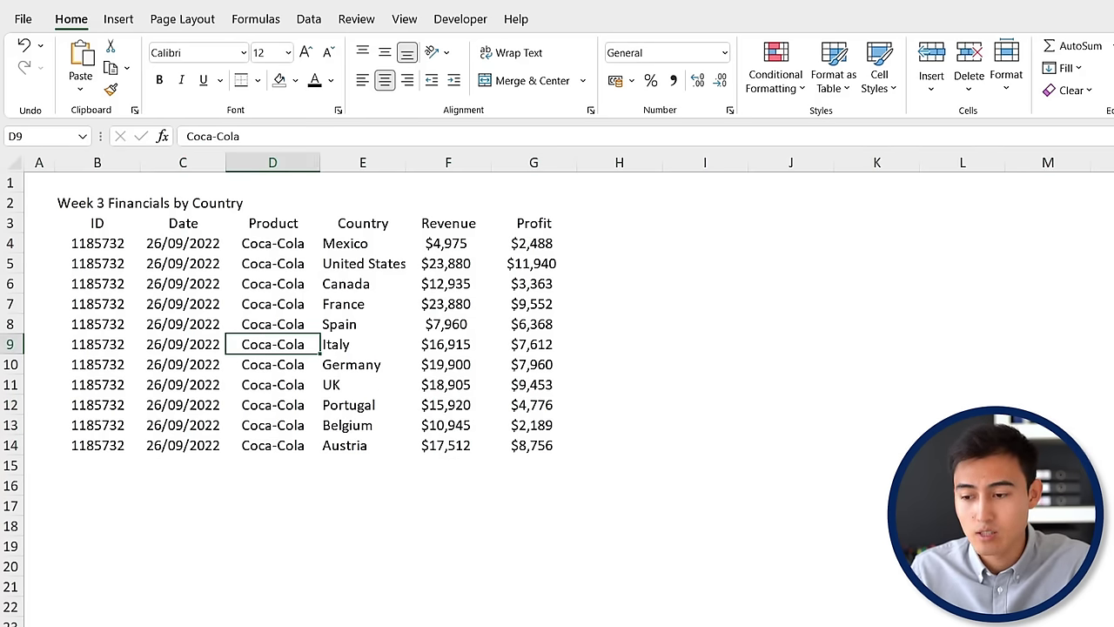
Run the Format macro from the Macros list on the Week 3 sheet
click(461, 19)
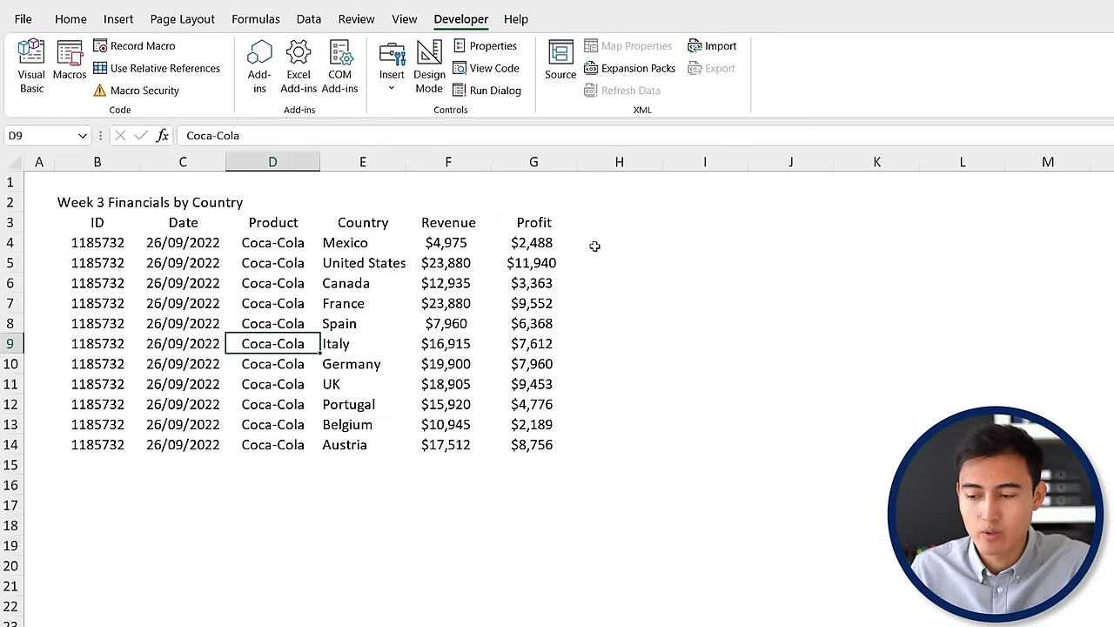
click(66, 52)
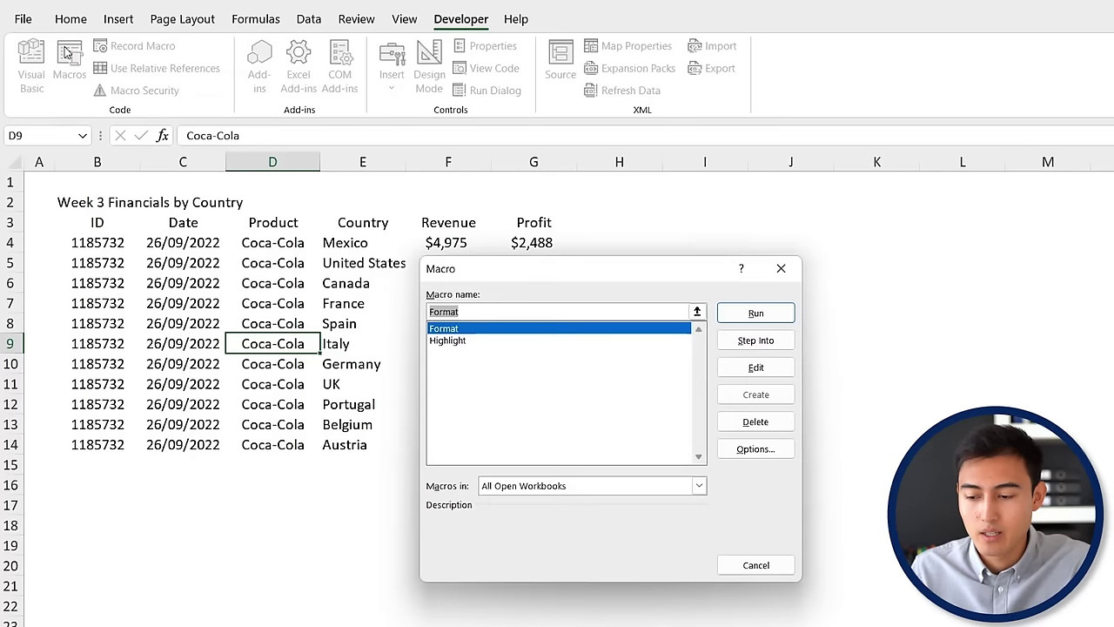
click(755, 314)
scroll(718, 301, down, 2)
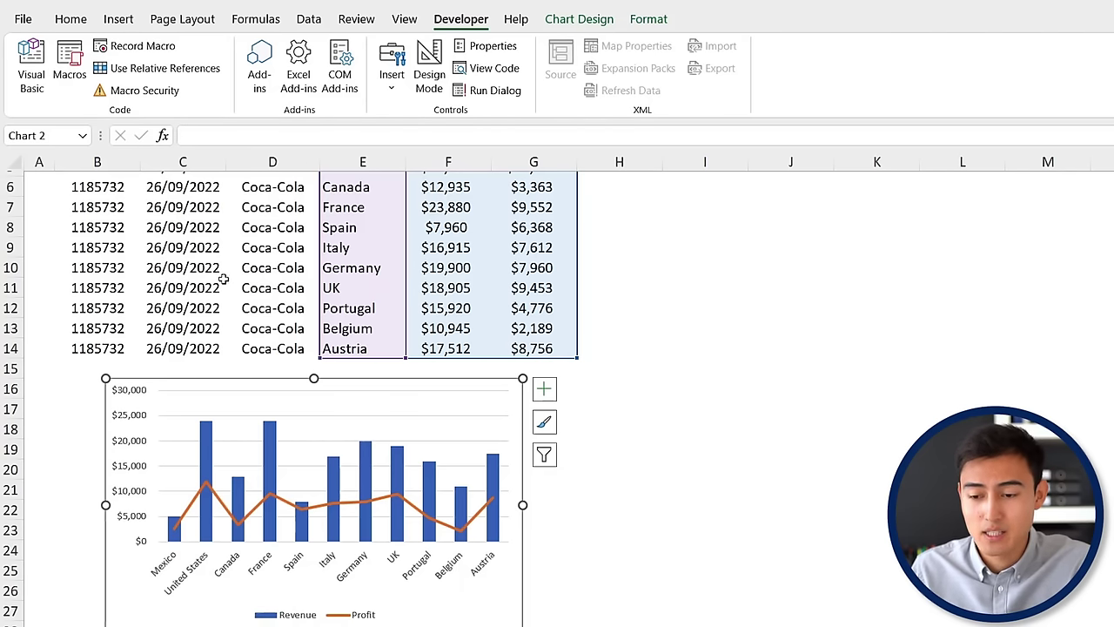
click(75, 57)
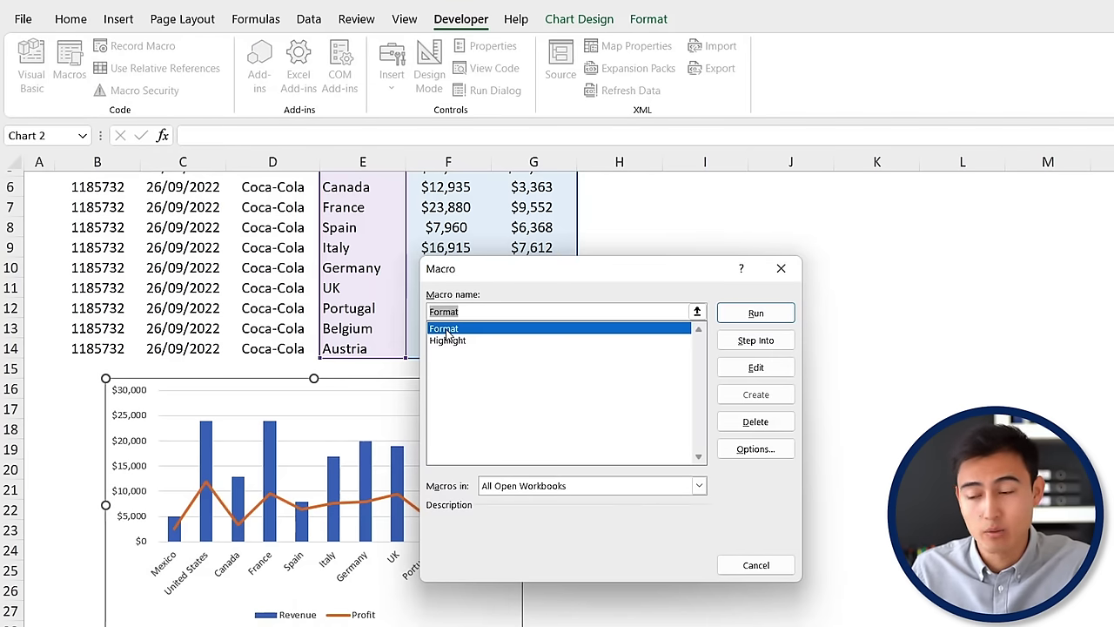
click(756, 368)
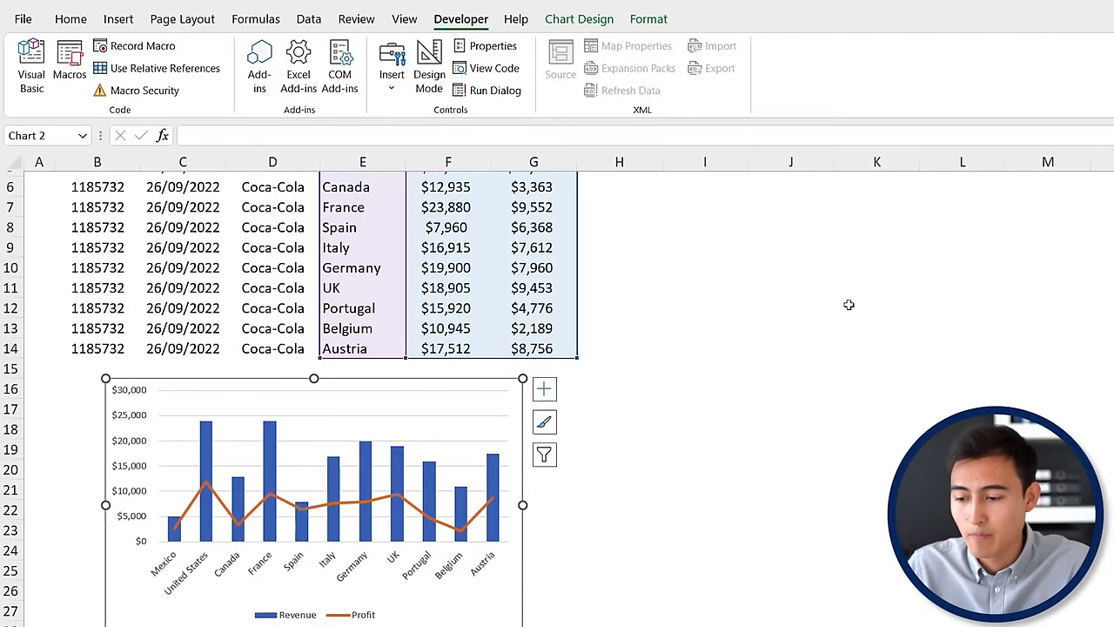
scroll(847, 305, up, 2)
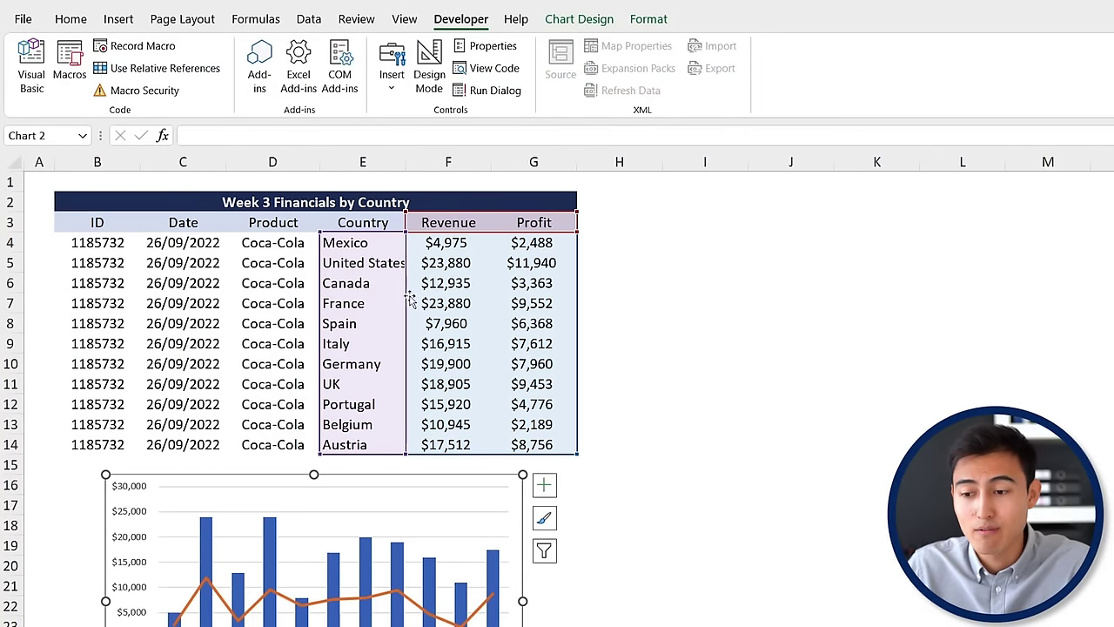
Deselect the chart and open the Save As dialog with F12
click(672, 321)
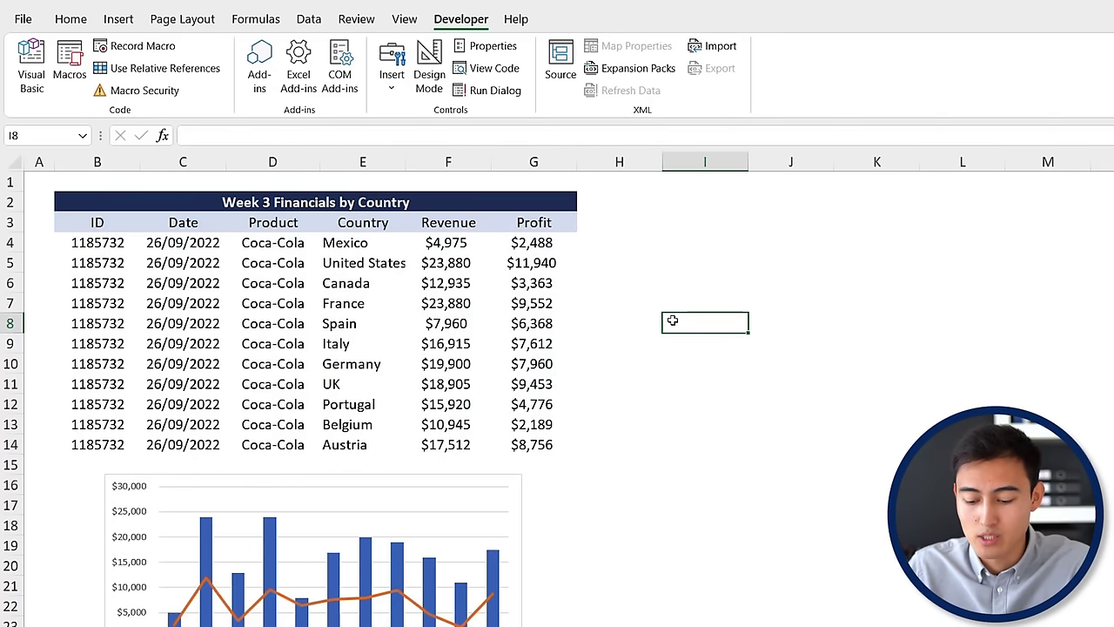
key(F12)
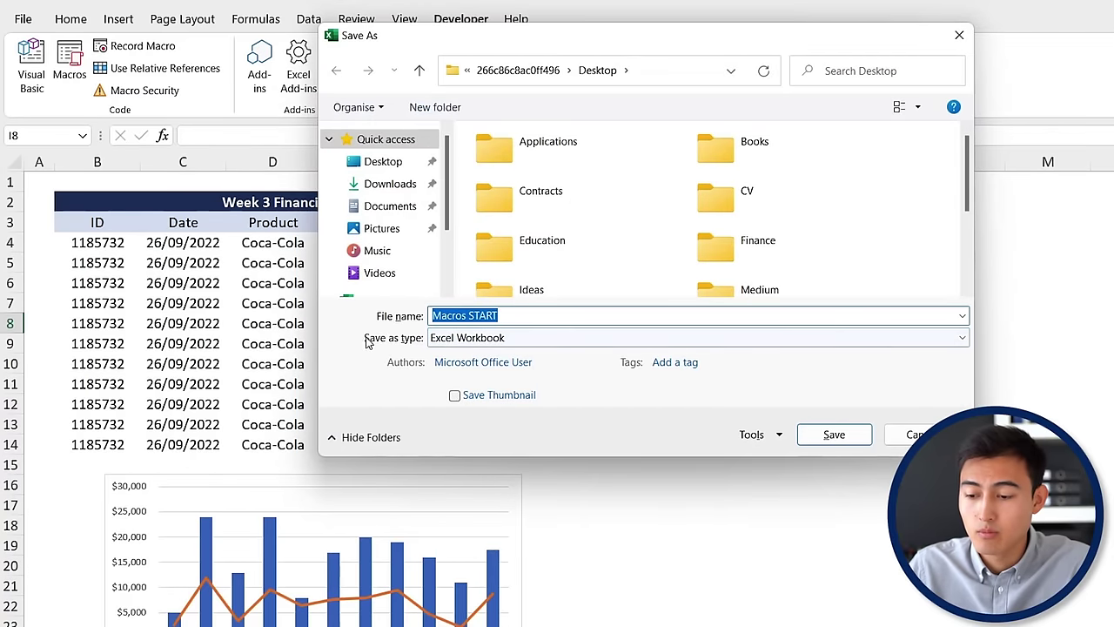
Change the Save as type of 'Macros START' to Excel Macro-Enabled Workbook
click(492, 343)
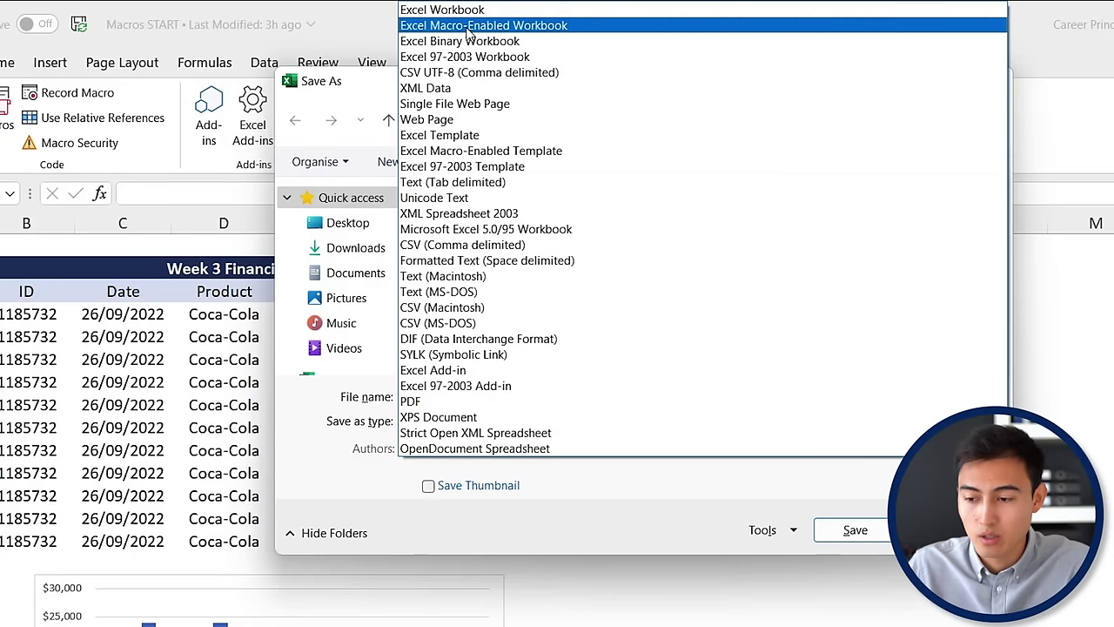
click(469, 26)
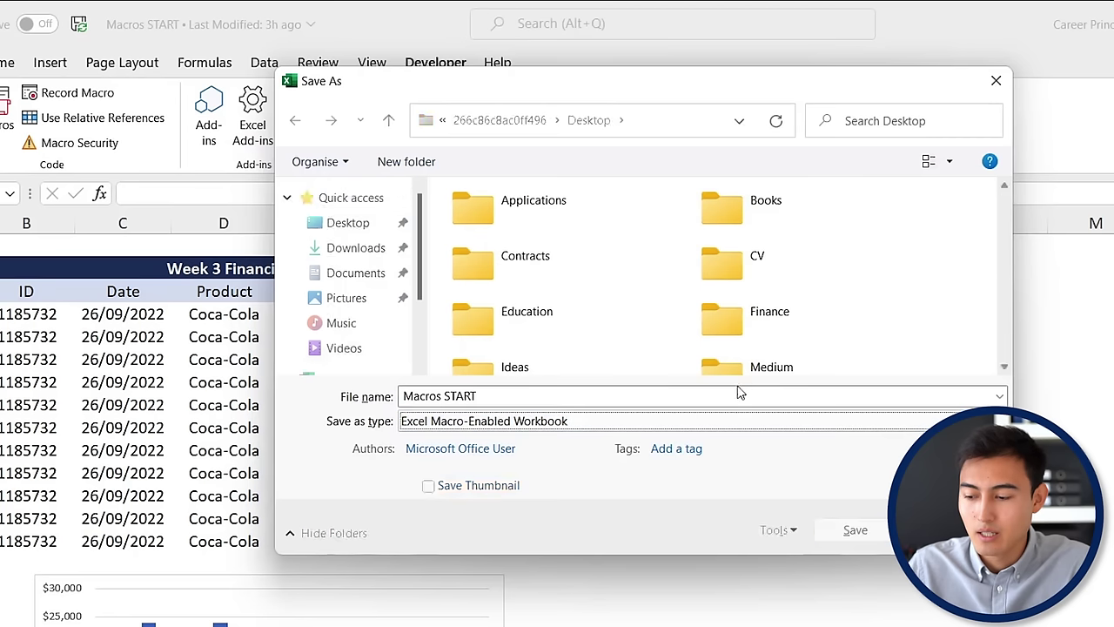